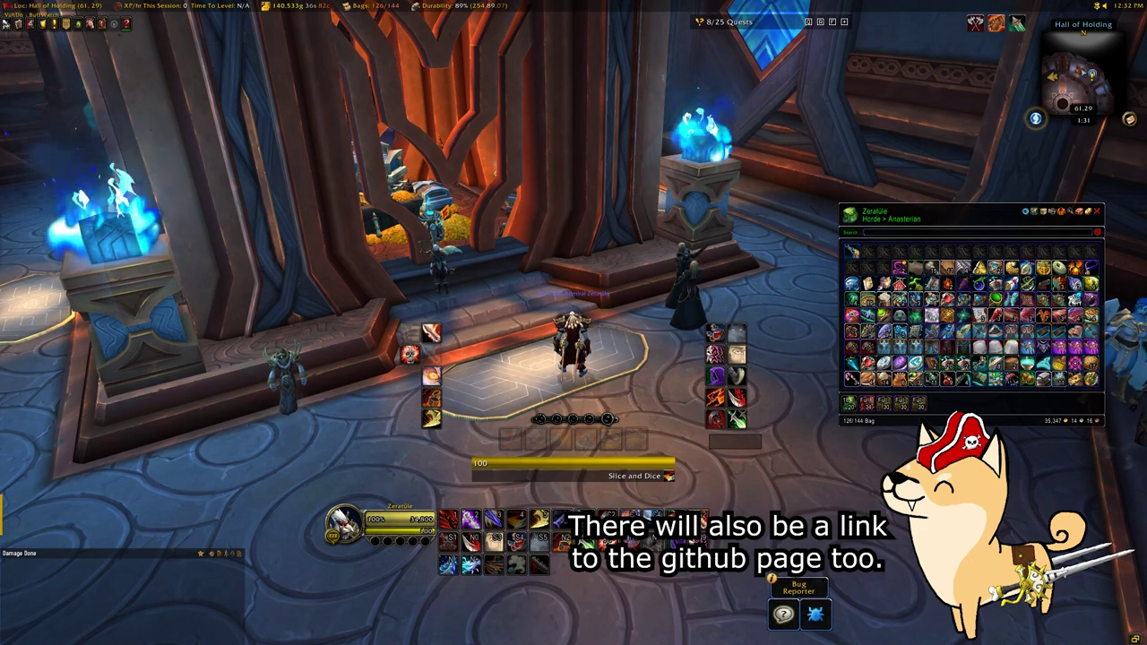
Step: Move the bag window toward the top right and rotate the camera around the character
drag(962, 214, 985, 147)
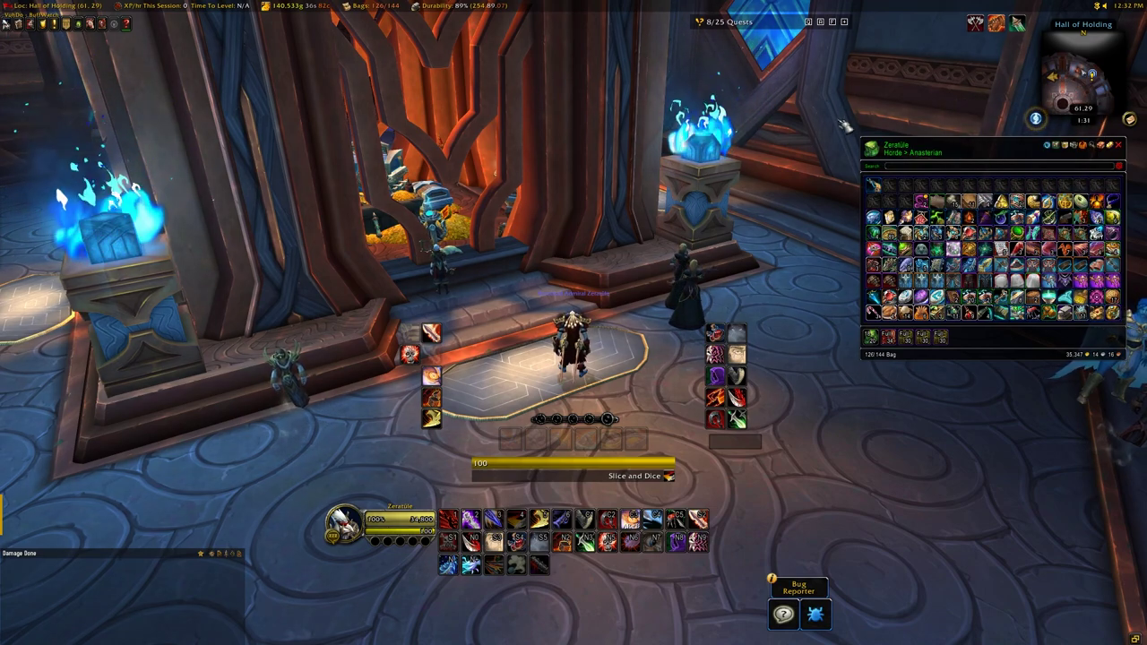
drag(845, 346, 659, 352)
drag(993, 155, 905, 152)
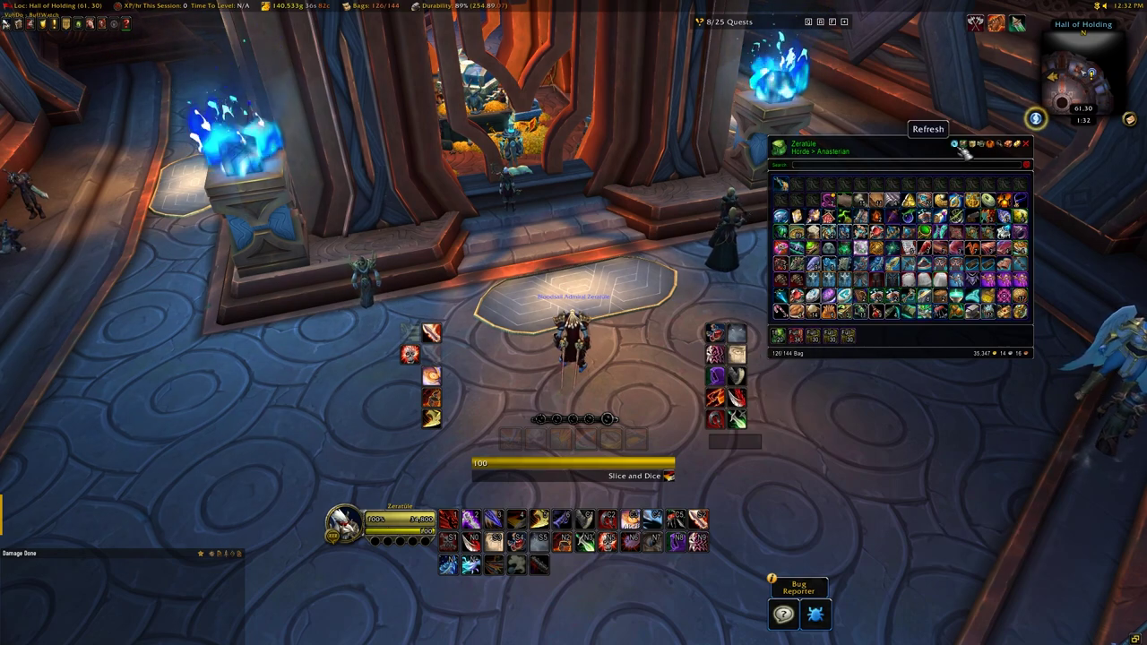
Step: Hide the equipped-bags row, then open and close the item Search window
click(990, 145)
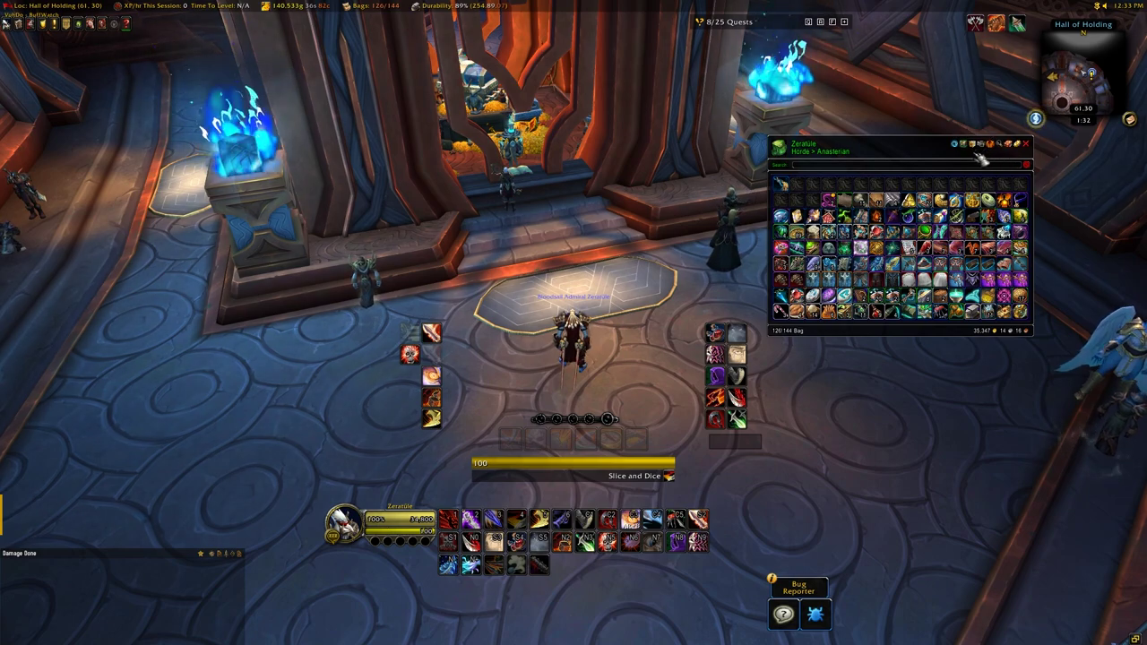
click(1009, 145)
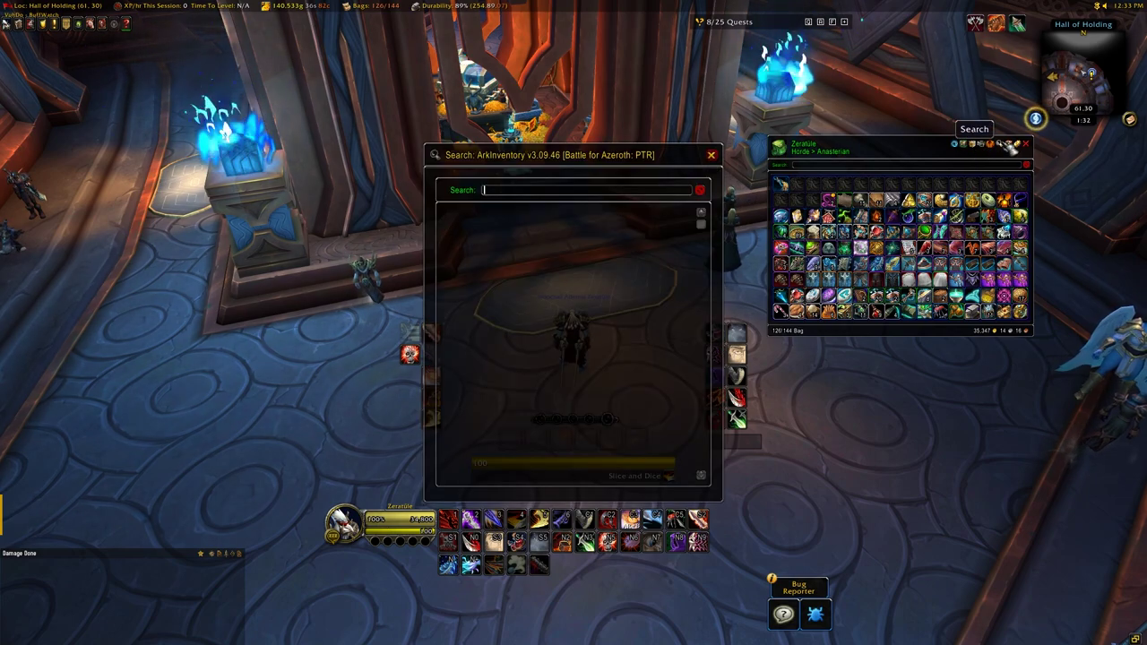
click(711, 157)
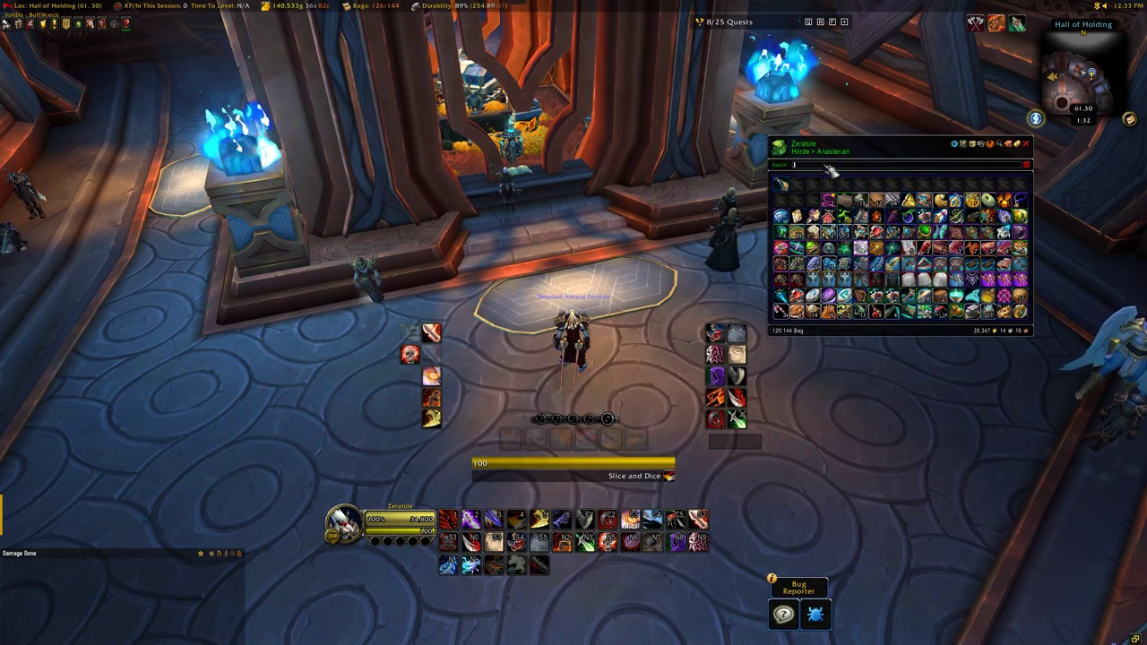
Step: Filter the bag for 'hearth', then 'legendary', clearing each search afterwards
click(830, 167)
text(hearth)
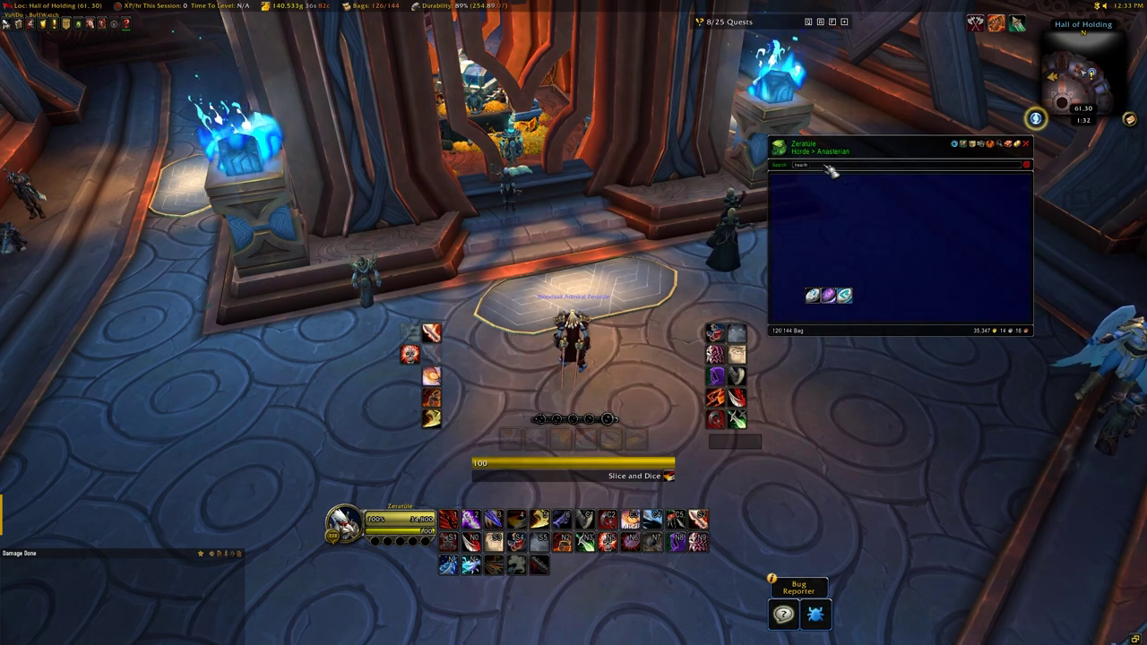
click(1026, 164)
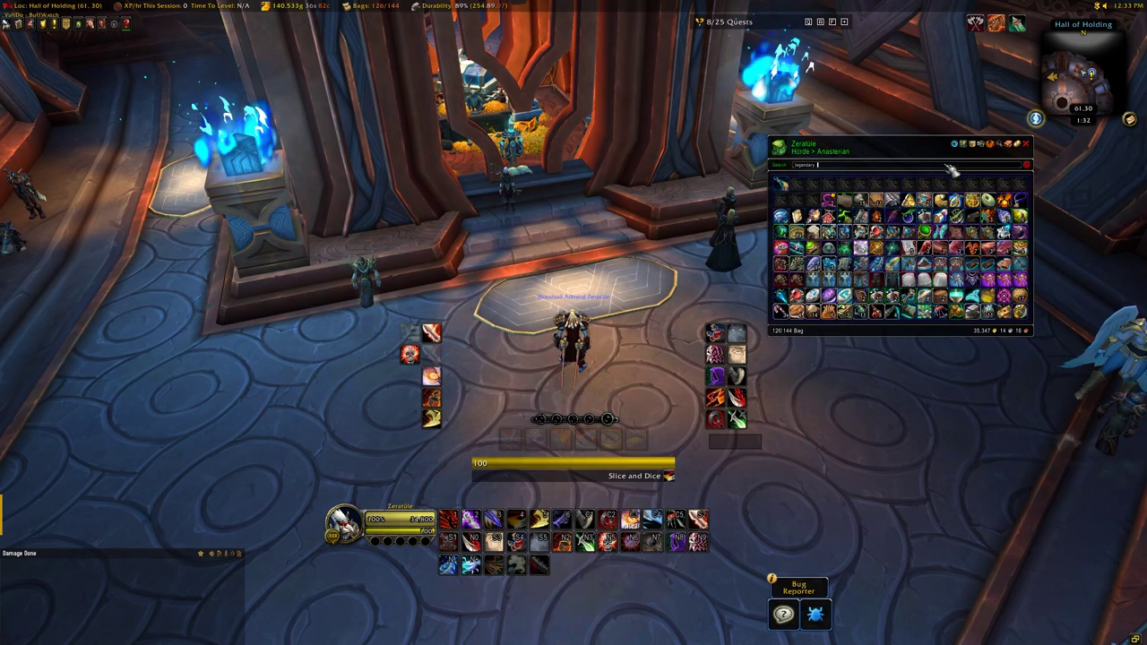
text(legendary)
key(Return)
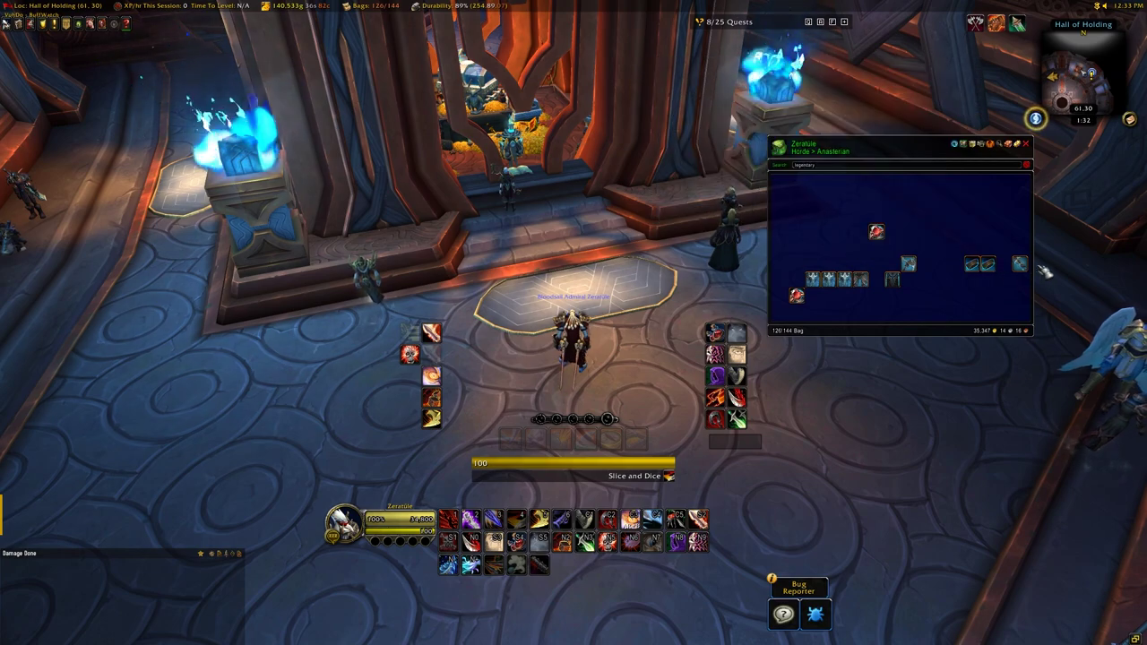
click(1026, 166)
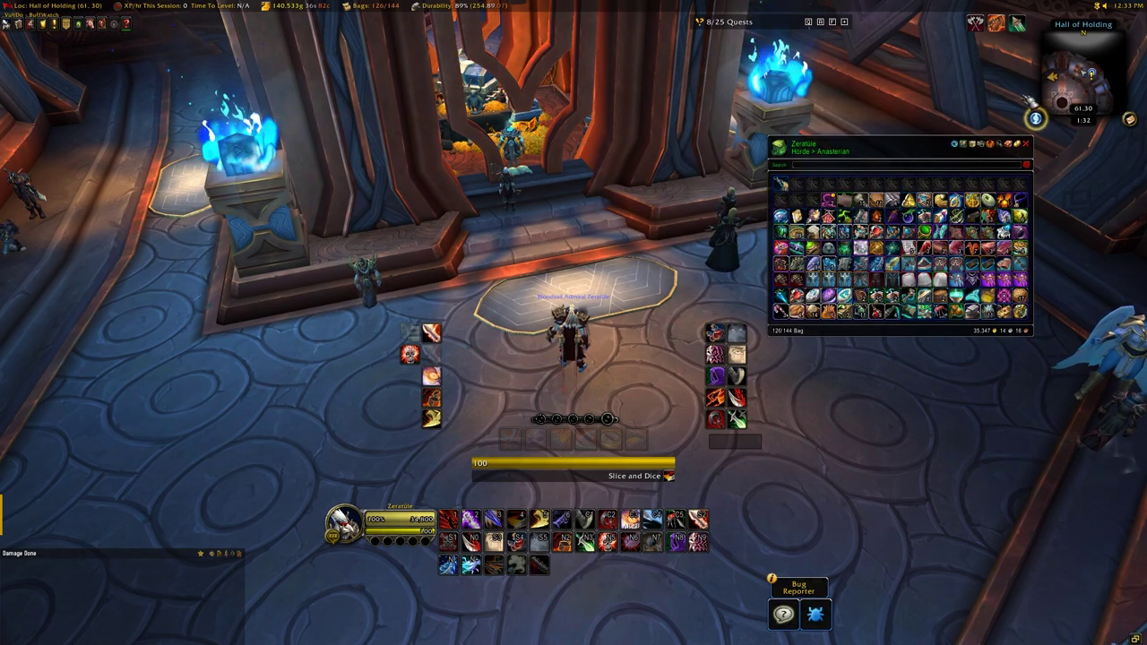
Step: Turn on Edit Mode to show bars 1–10, and shift the bag window right
click(1021, 146)
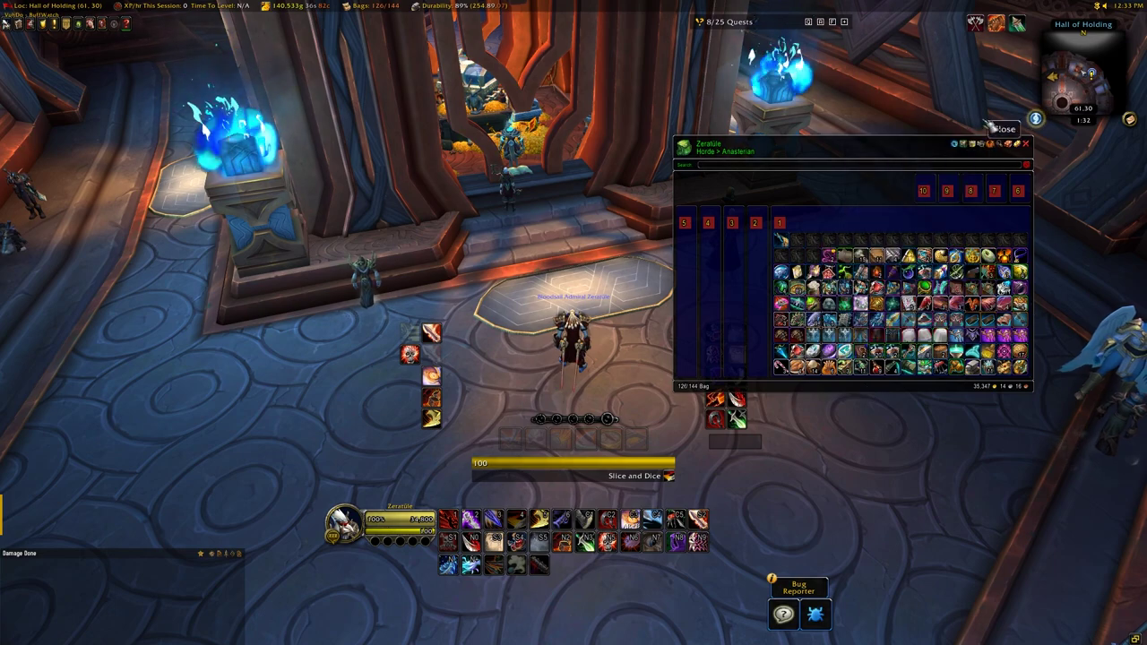
drag(815, 149, 863, 148)
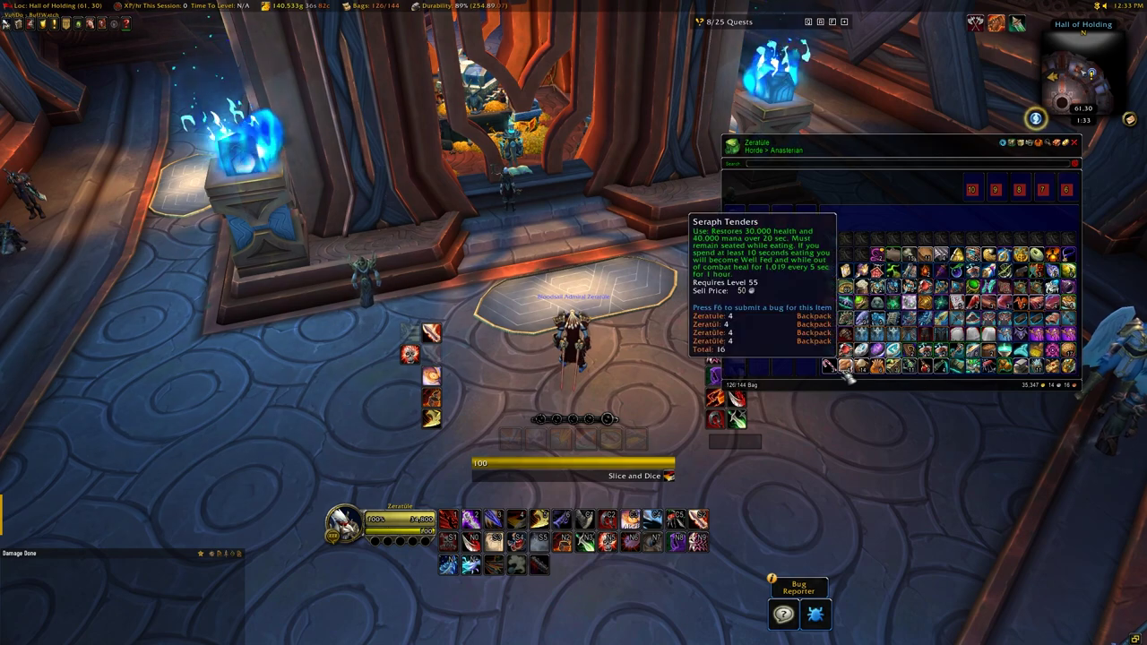
Step: Assign the Flask consumable category to bar 2 under Assignable Categories > Consumables
right_click(805, 224)
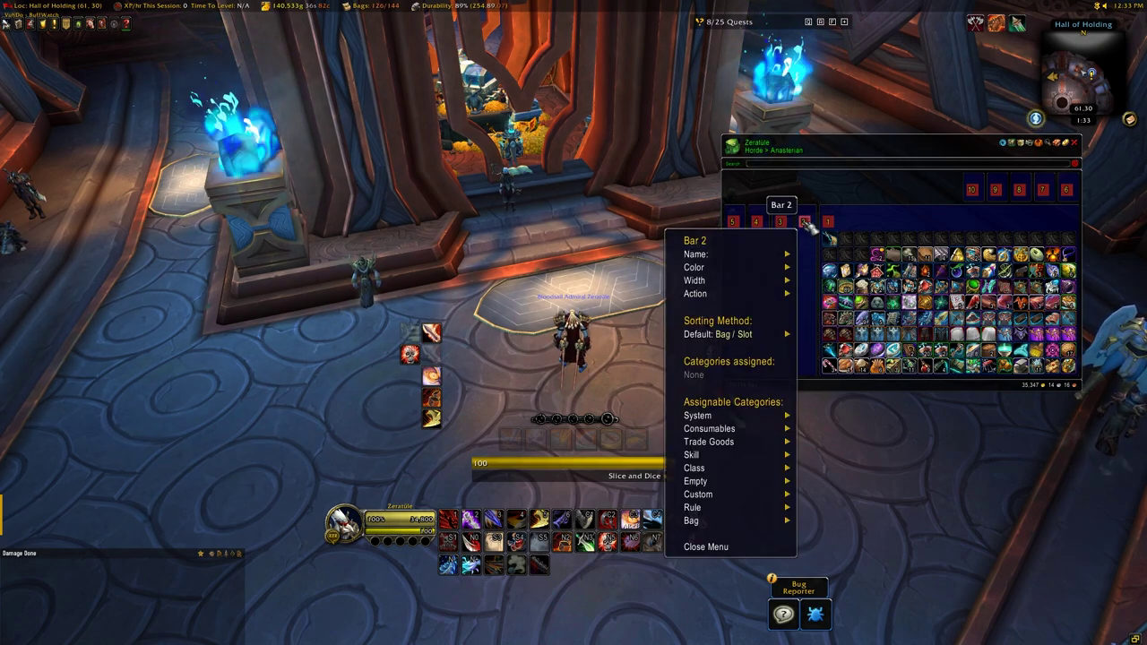
mouse_move(758, 260)
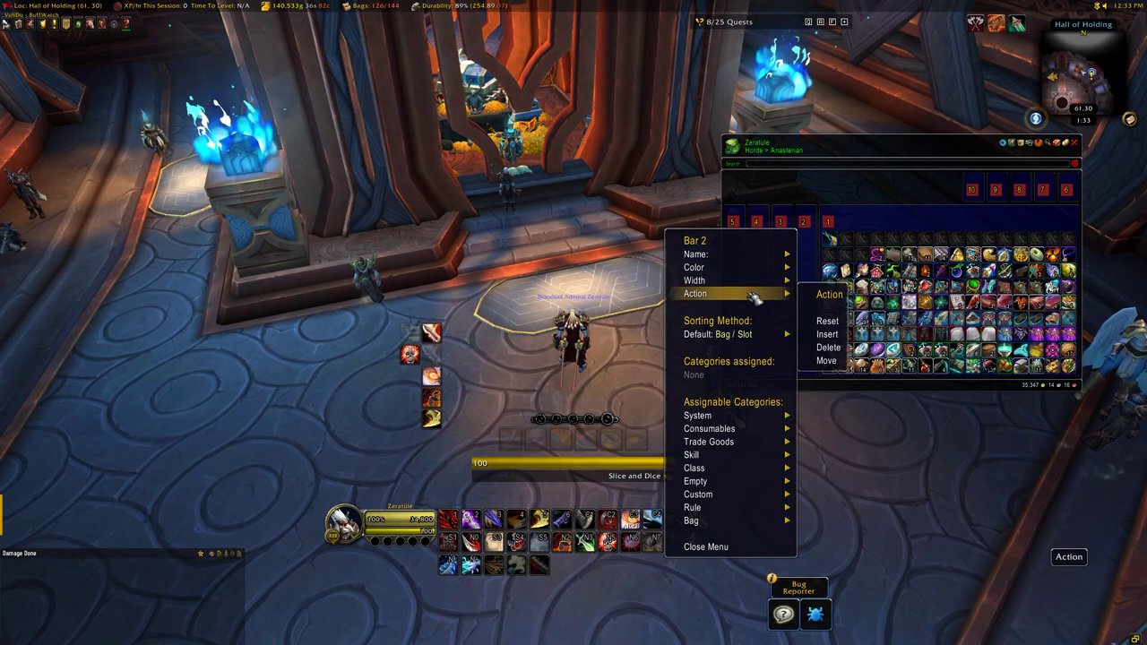
mouse_move(757, 337)
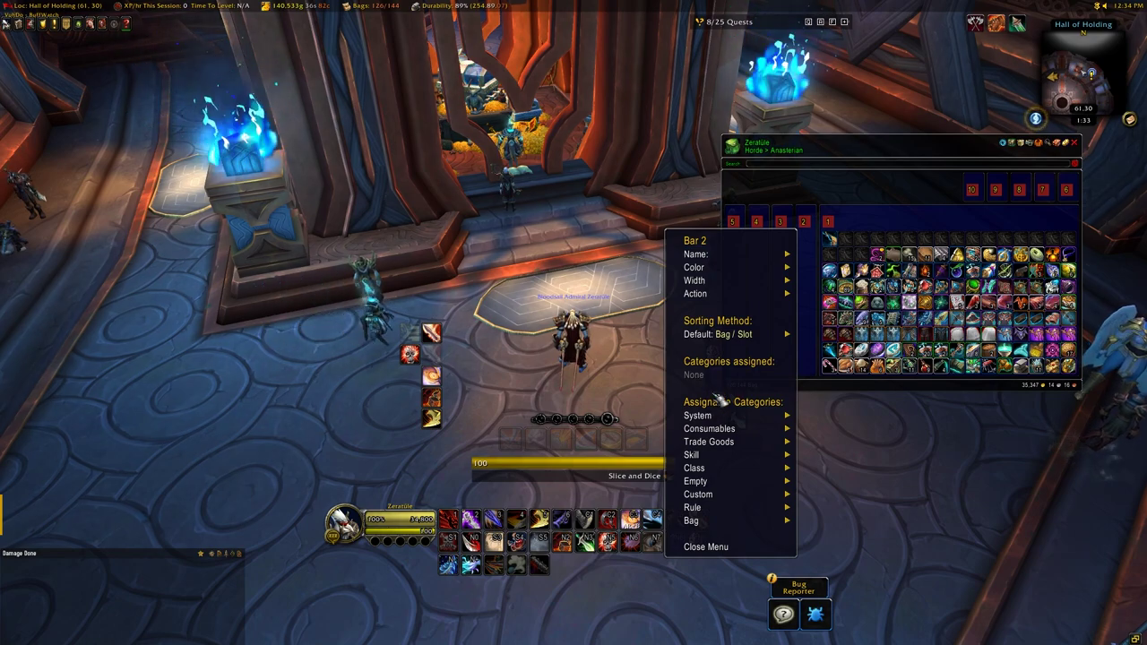
mouse_move(744, 418)
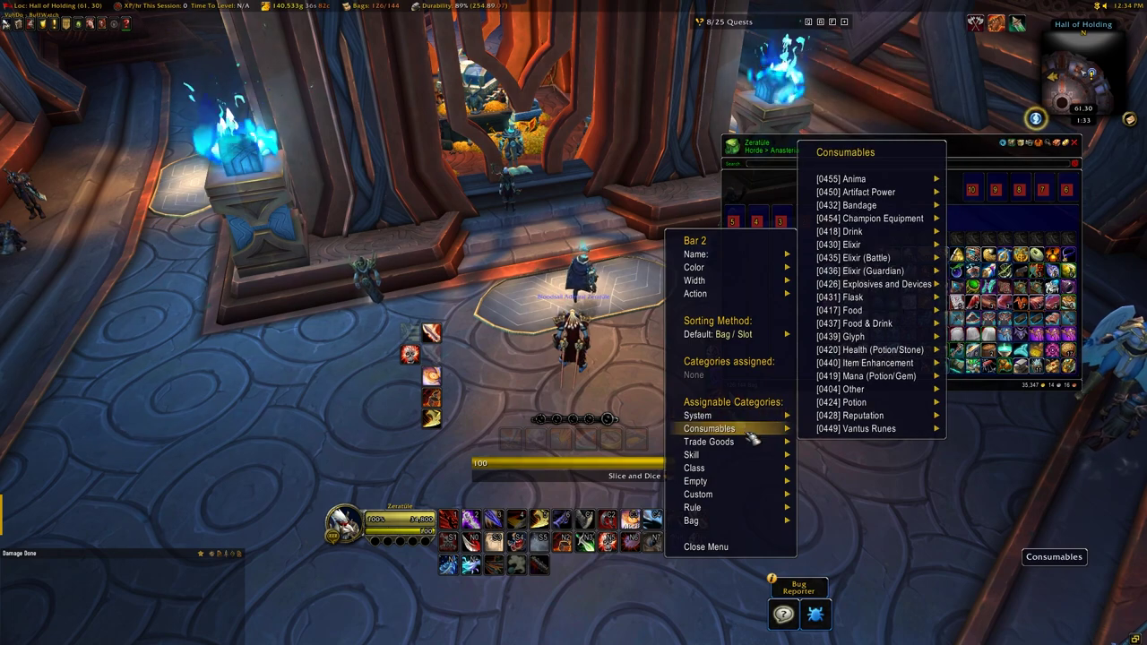
mouse_move(749, 447)
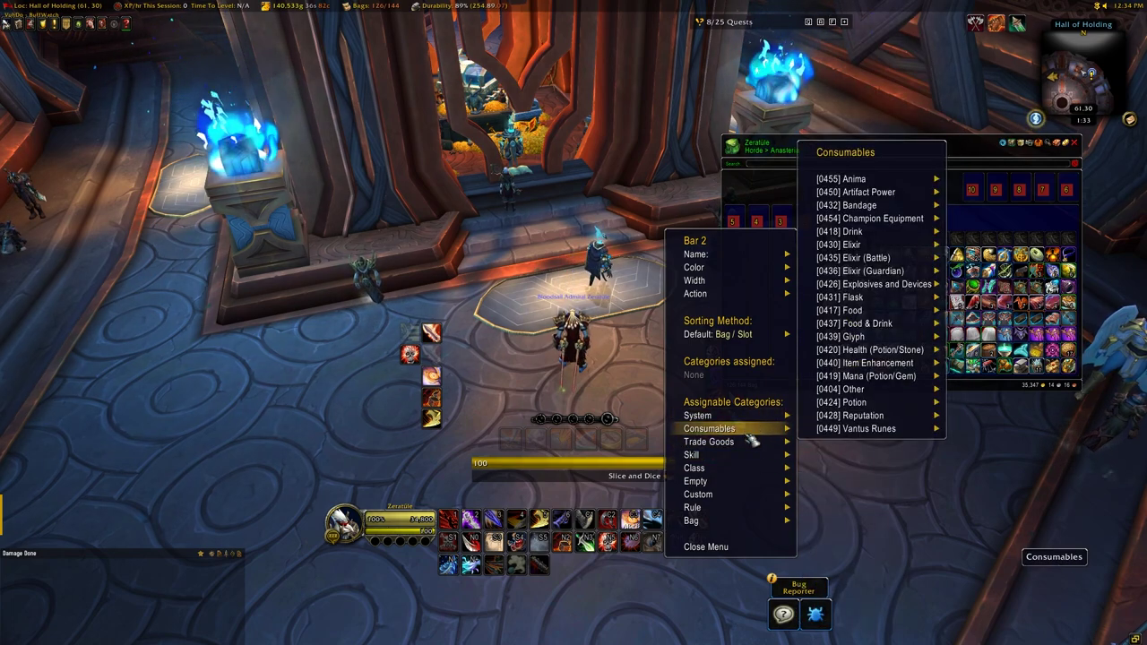
mouse_move(843, 430)
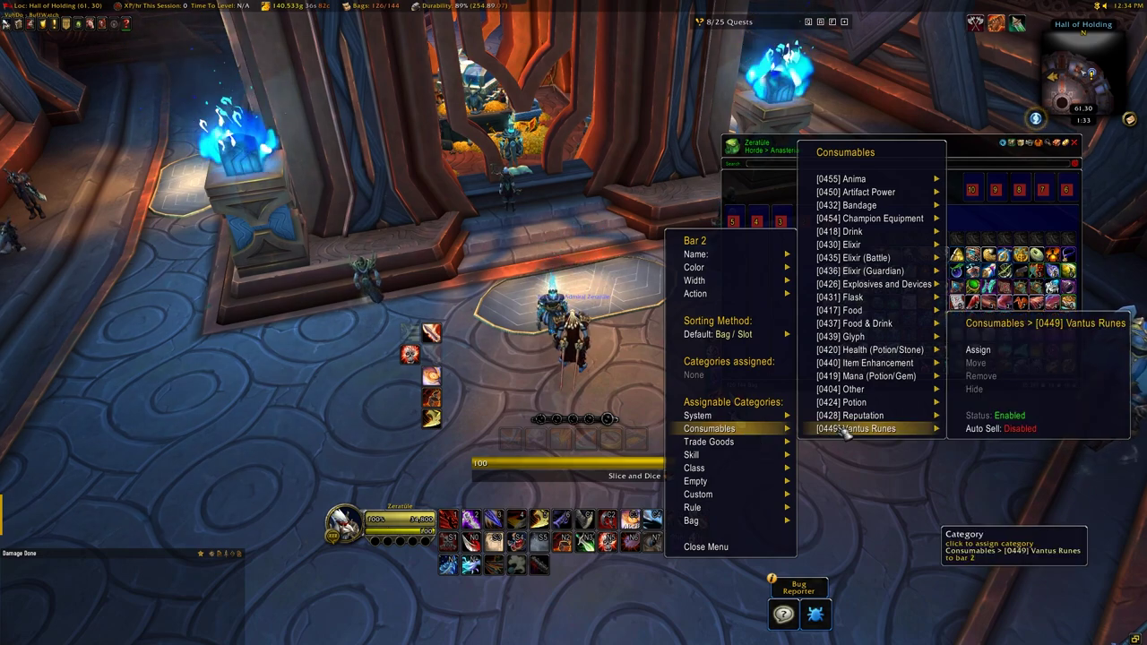
mouse_move(889, 277)
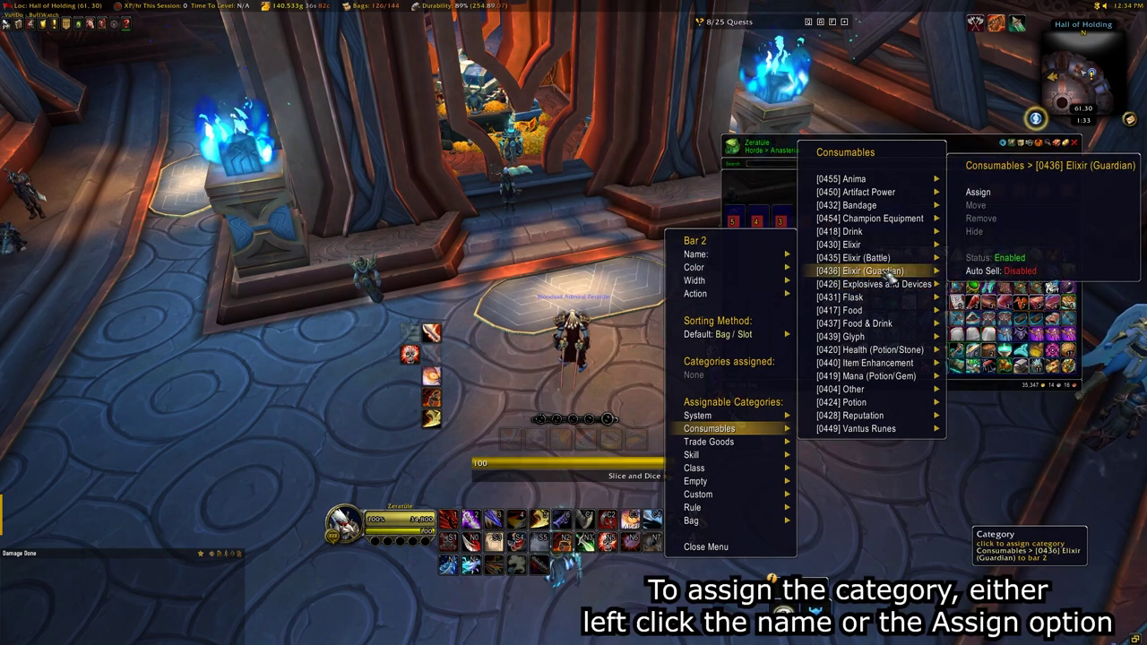
mouse_move(890, 329)
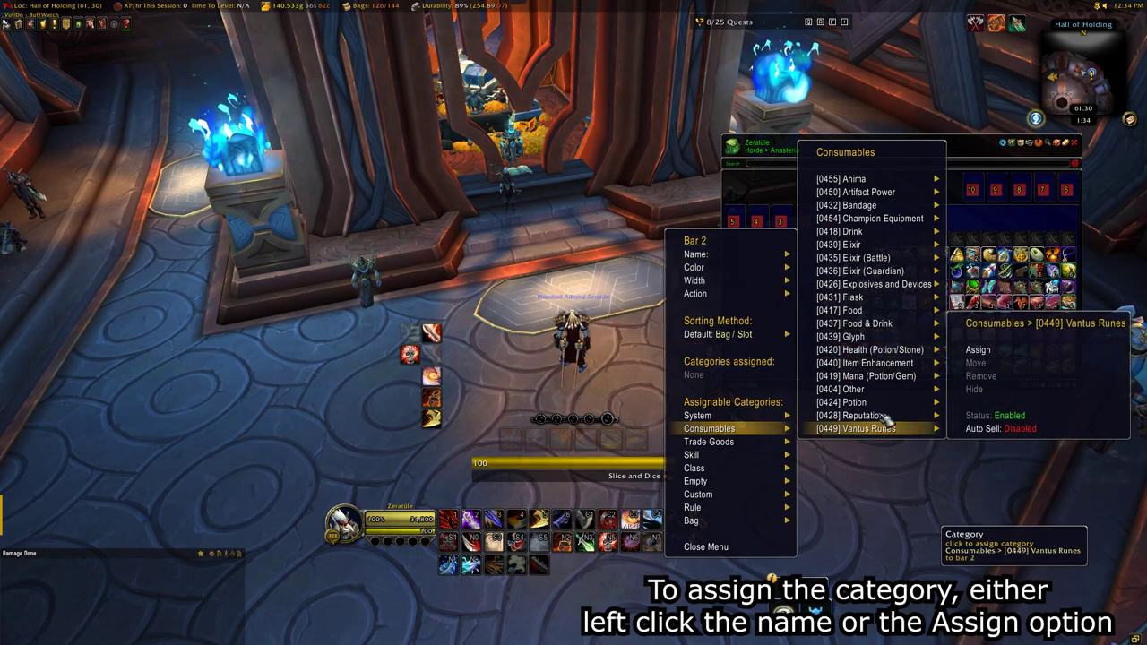
mouse_move(880, 335)
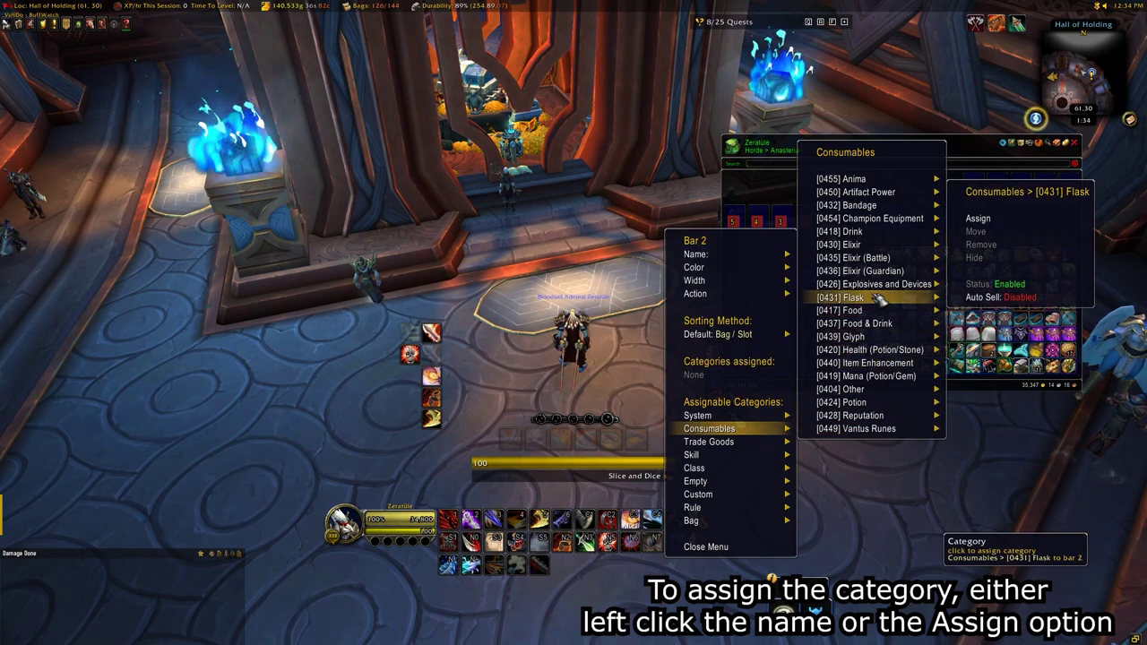
click(876, 298)
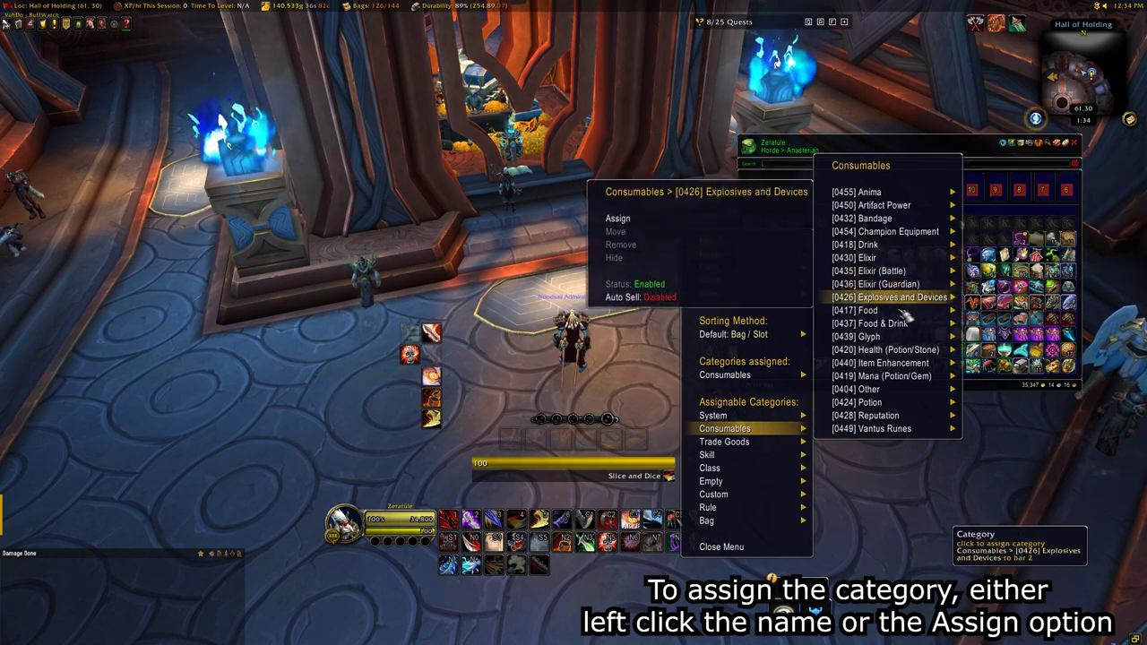
Step: Also assign Health, Mana and Item Enhancement to bar 2, then close the menu
mouse_move(905, 330)
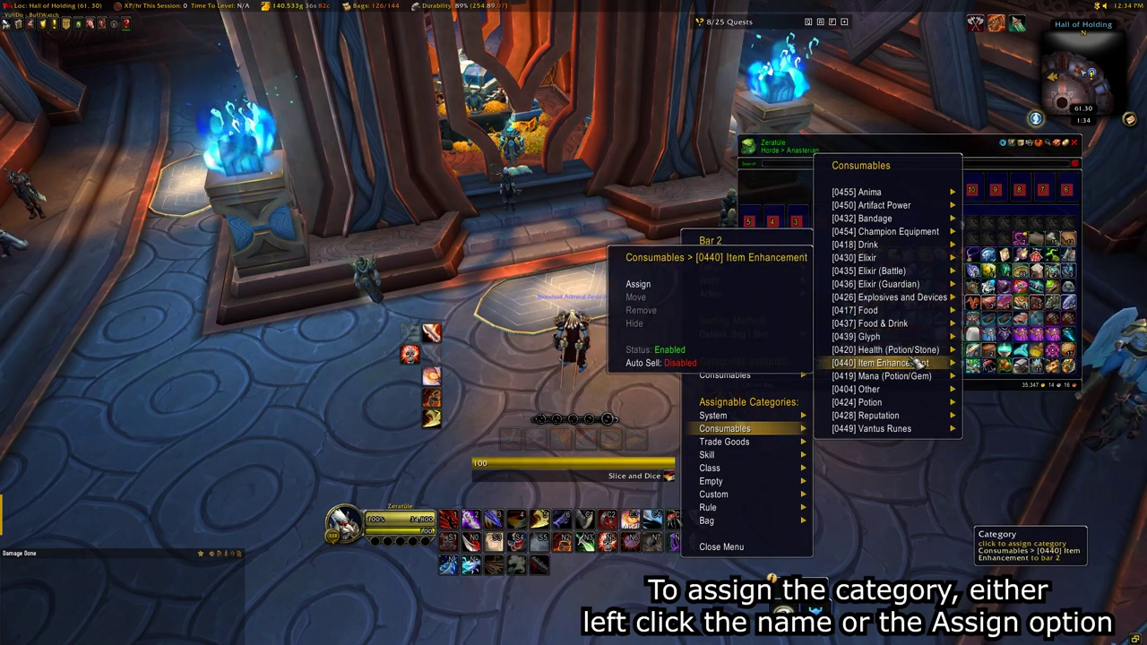
click(917, 354)
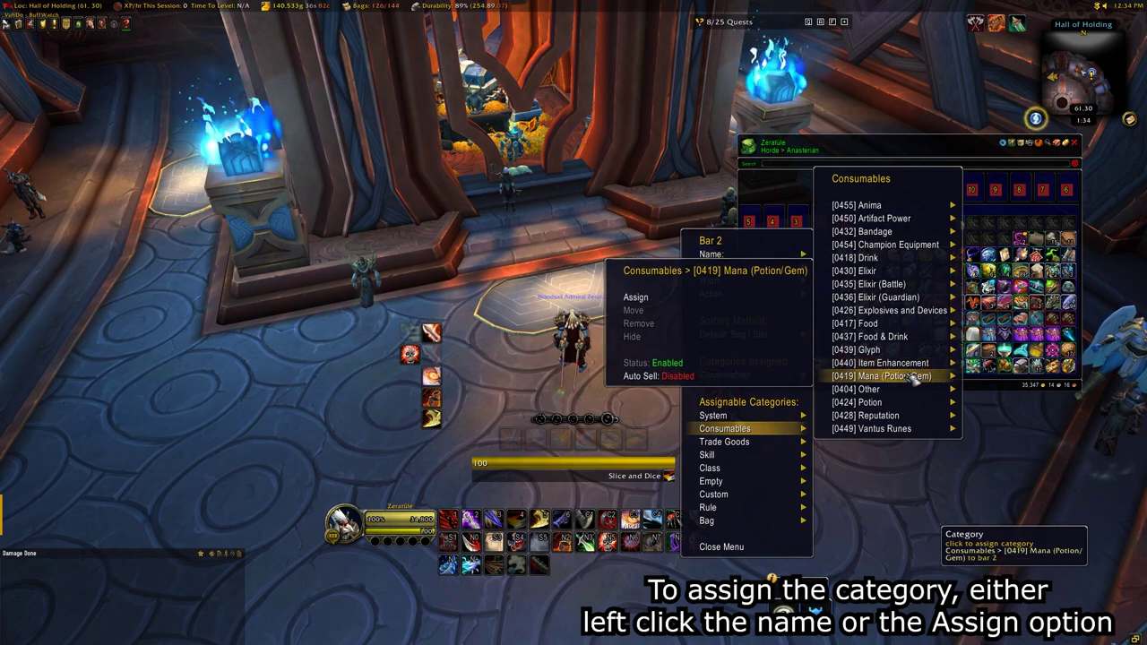
click(909, 377)
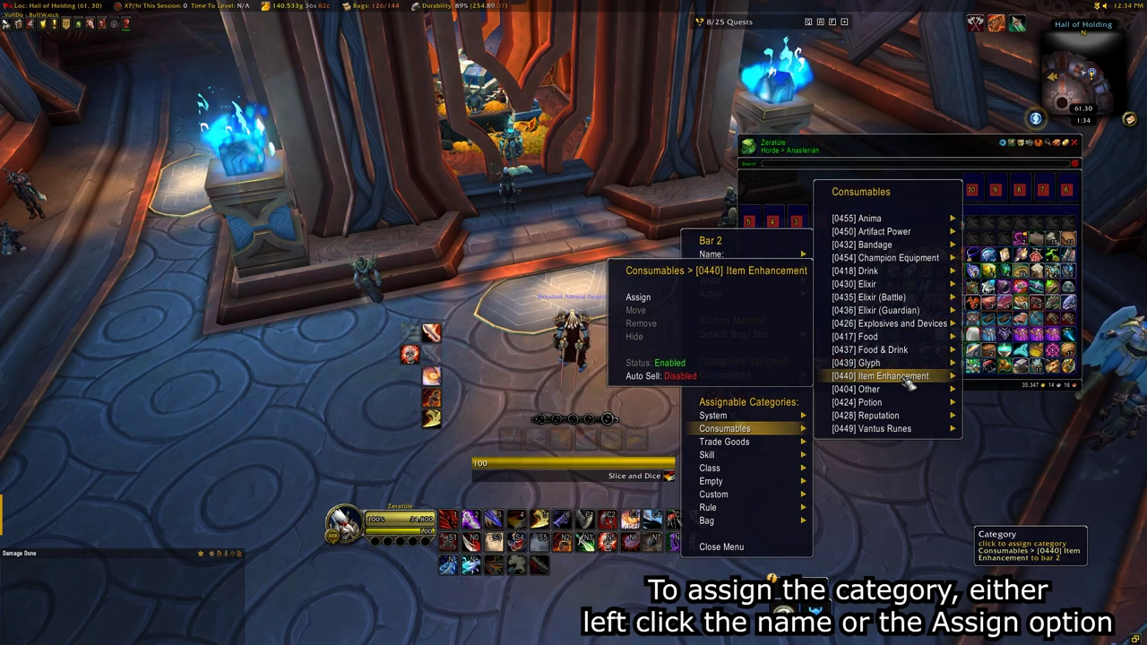
click(907, 377)
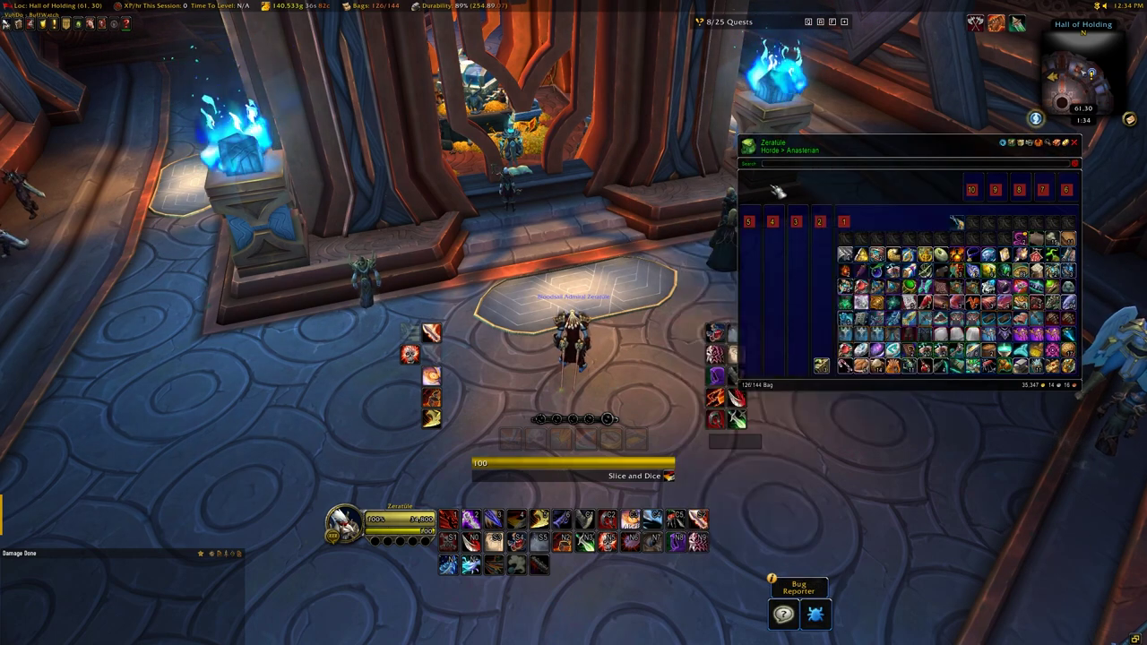
key(Escape)
Step: Check Steak a la Mode's debug info: Sub Type 5 (Food & Drink), category 1!437
right_click(889, 376)
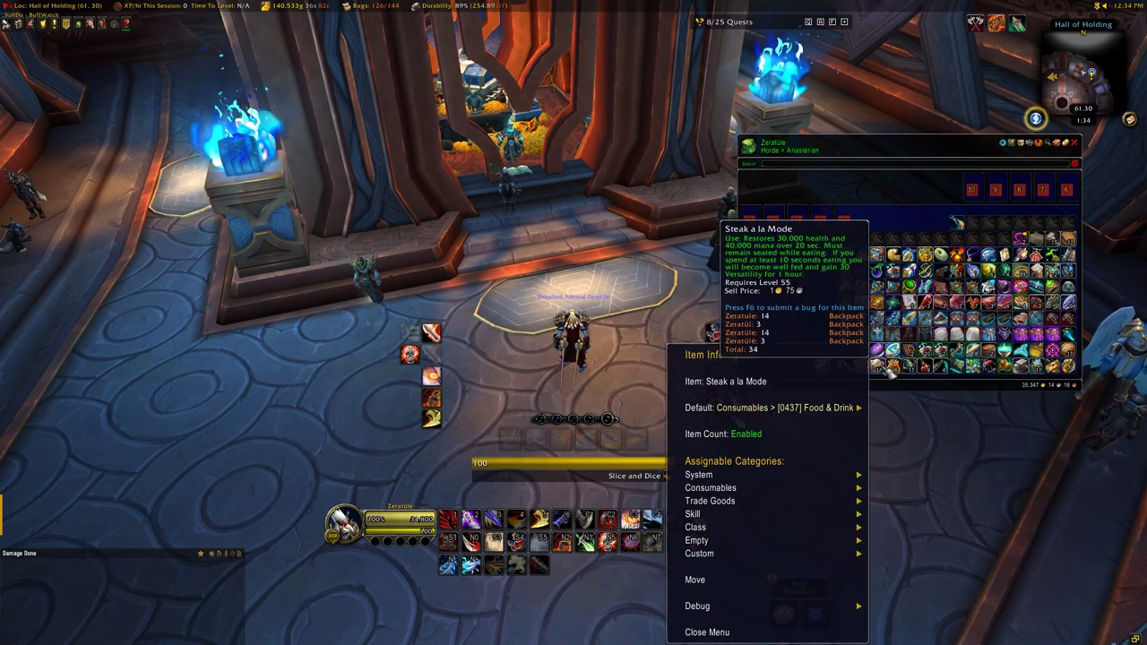
mouse_move(793, 487)
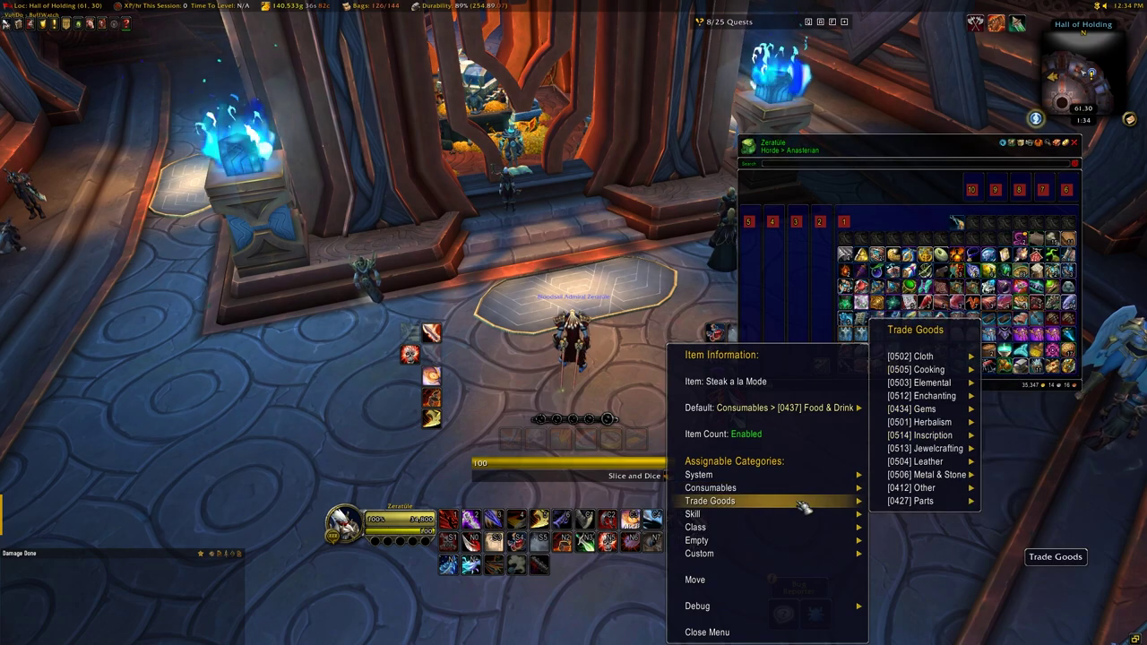
mouse_move(818, 608)
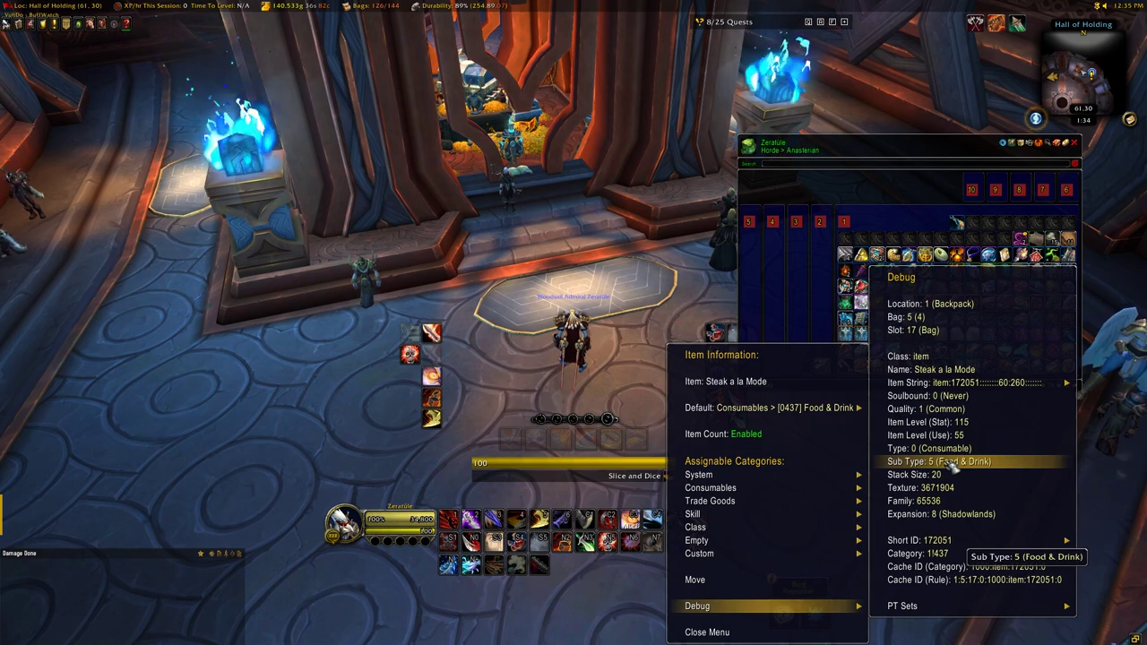
Step: Reopen bar 2's menu to check its Consumables submenu, then let it close
click(821, 222)
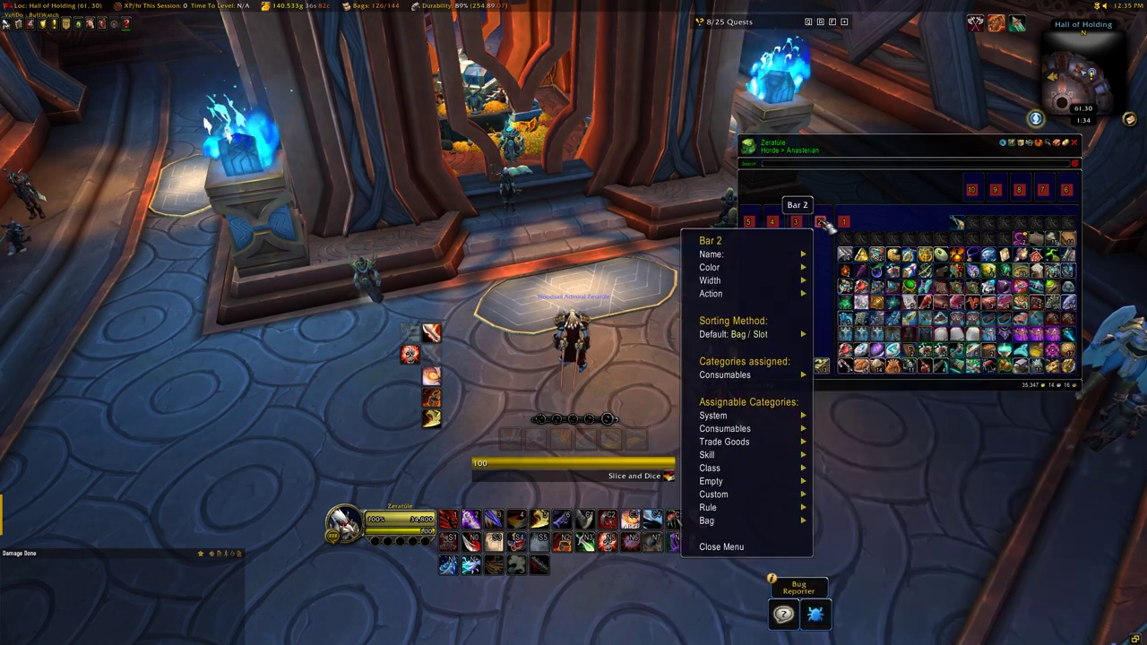
mouse_move(766, 430)
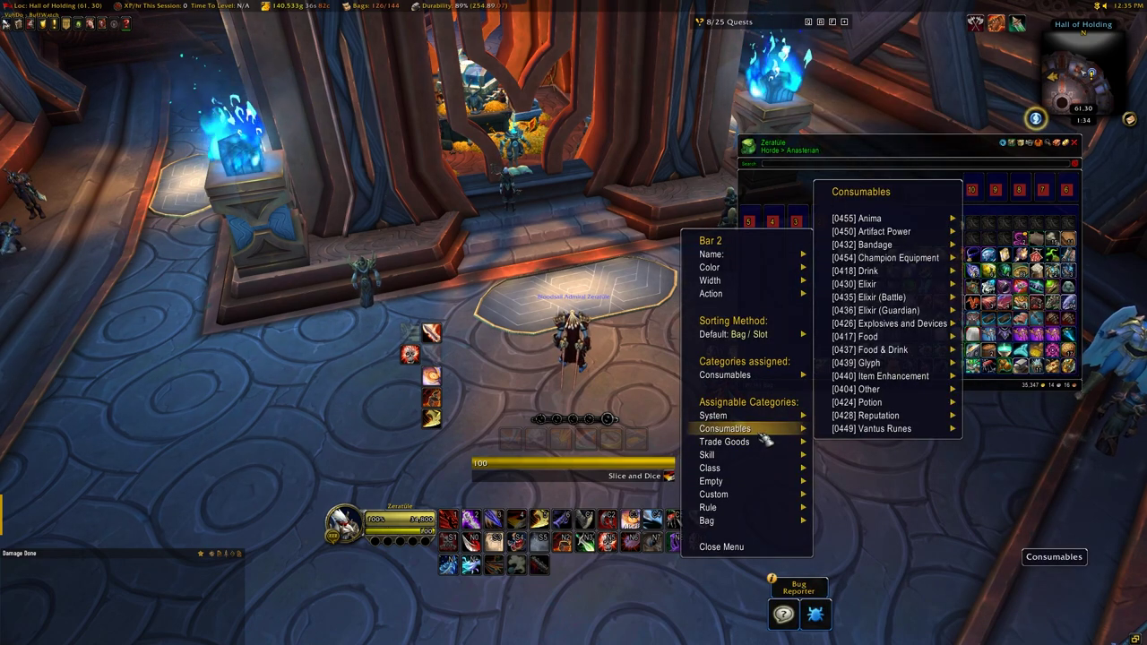
mouse_move(883, 363)
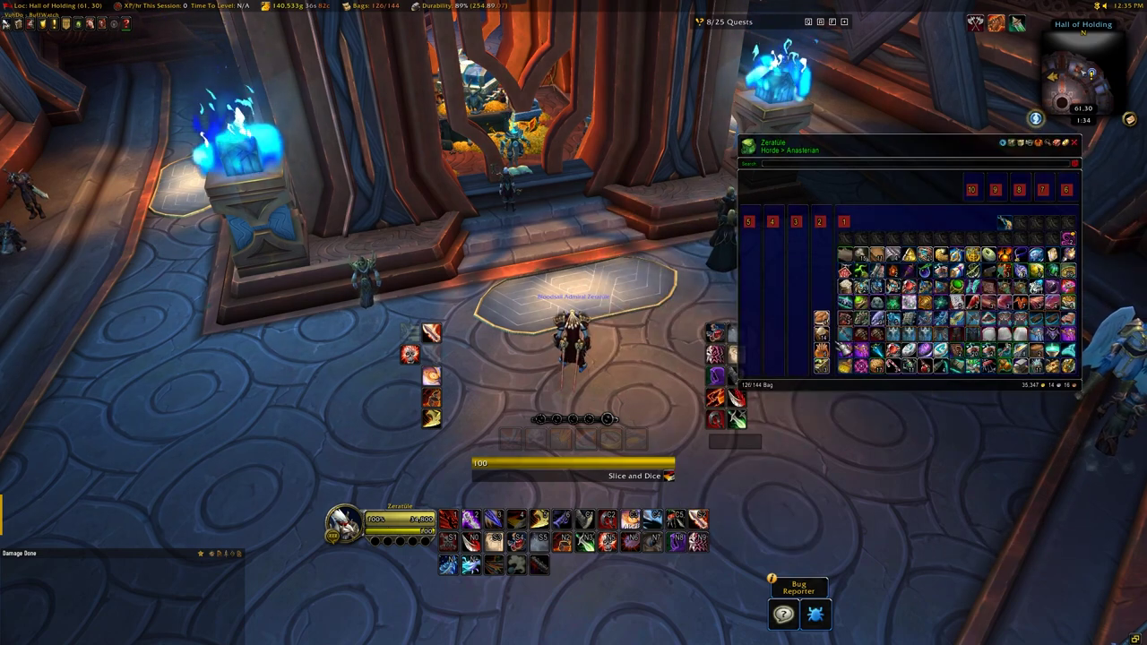
mouse_move(830, 331)
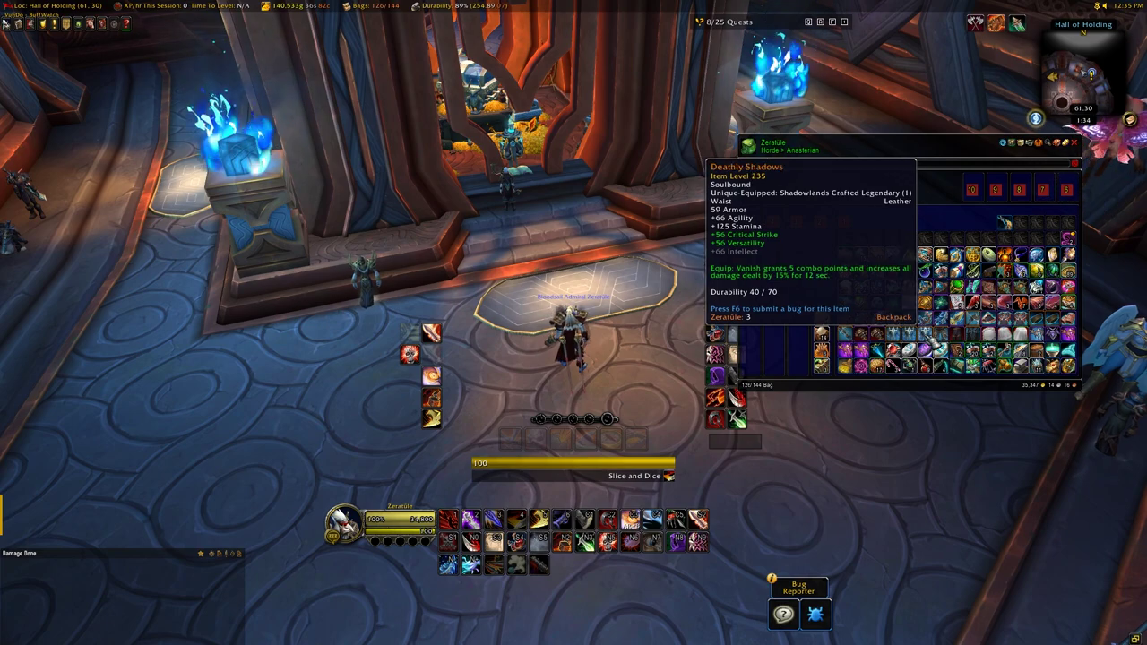
Step: Open the ArkInventory Rules window, which lists only the Reagents rule
click(1065, 145)
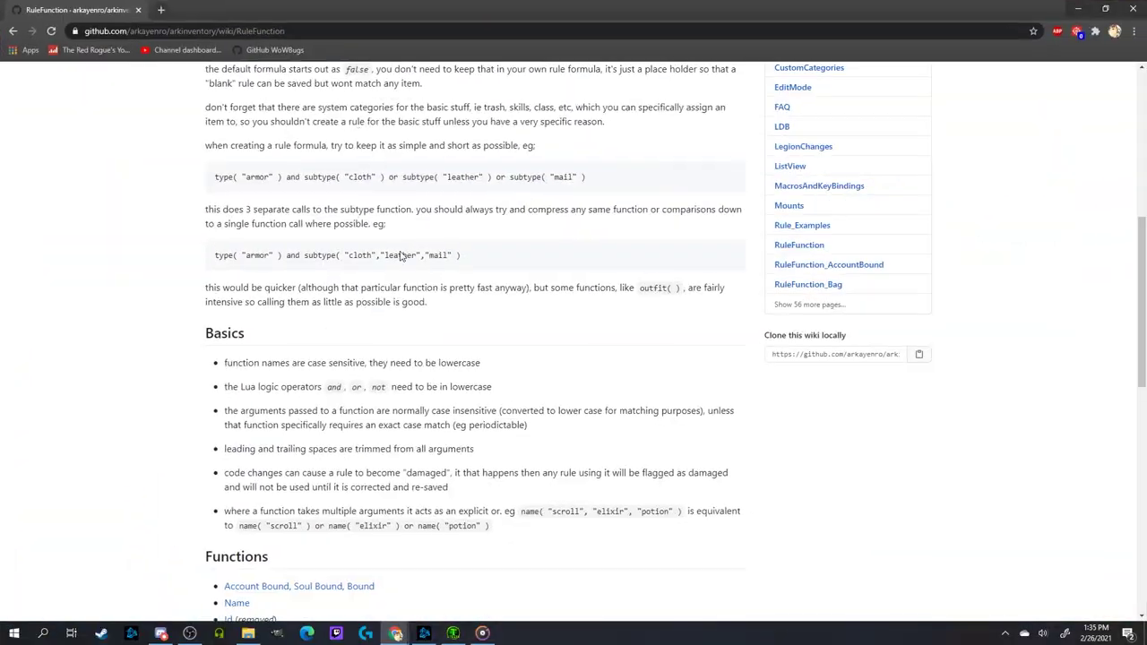
scroll(515, 400, up, 6)
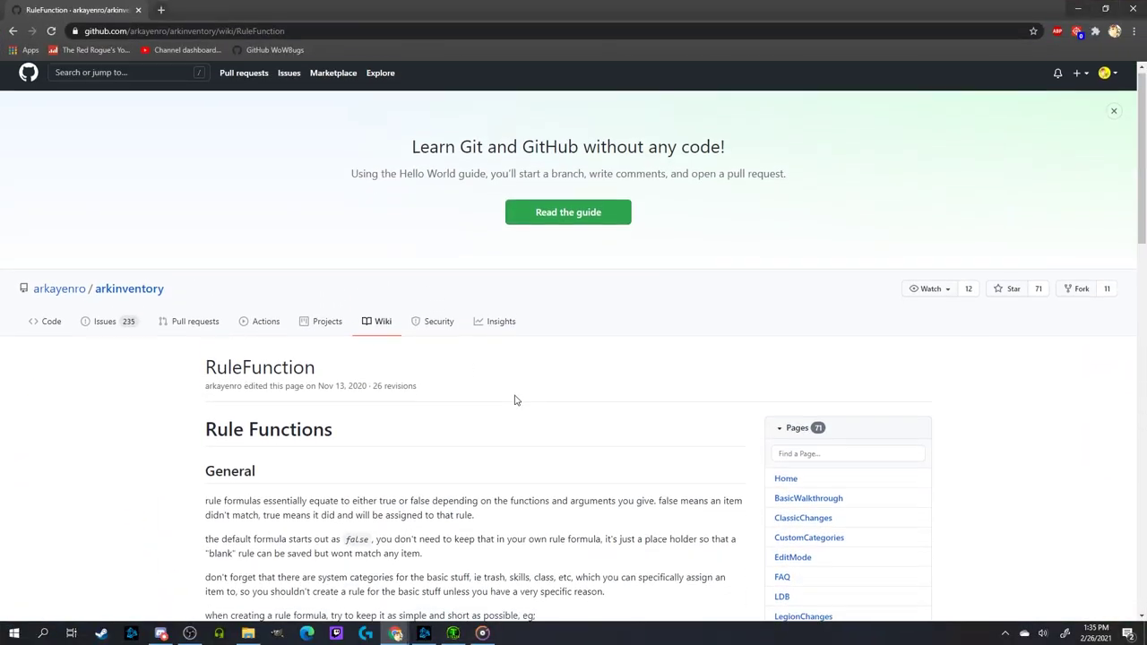
Step: Skim the RuleFunction wiki's Functions list, then minimize Chrome to return to the game
scroll(584, 419, down, 10)
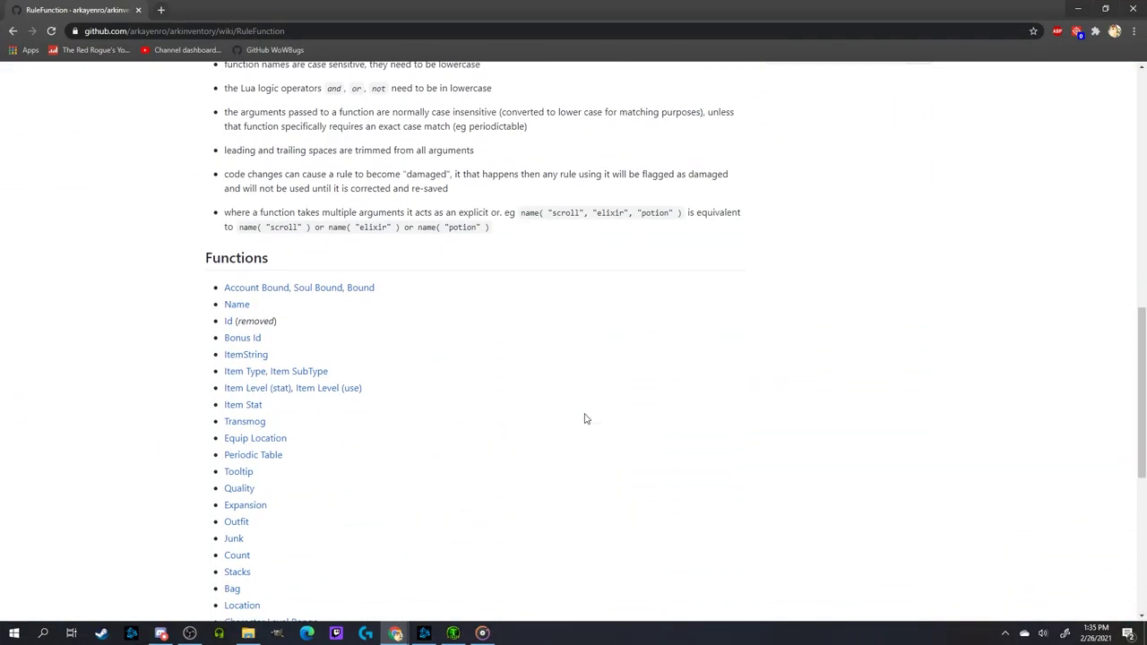
scroll(584, 418, down, 5)
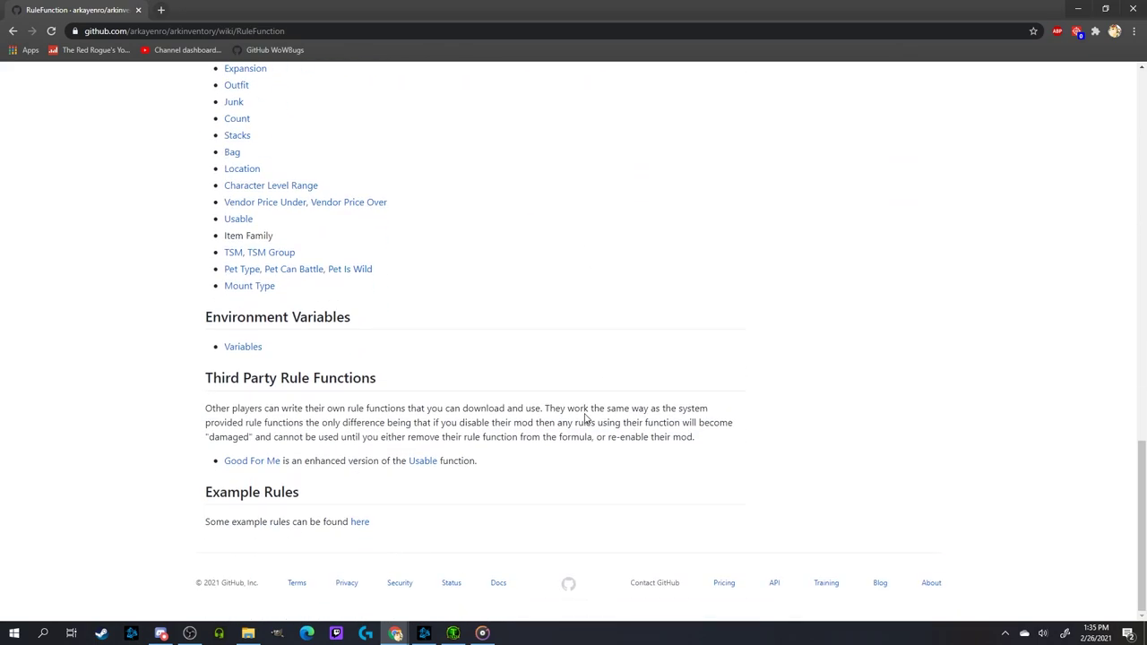
scroll(584, 419, up, 15)
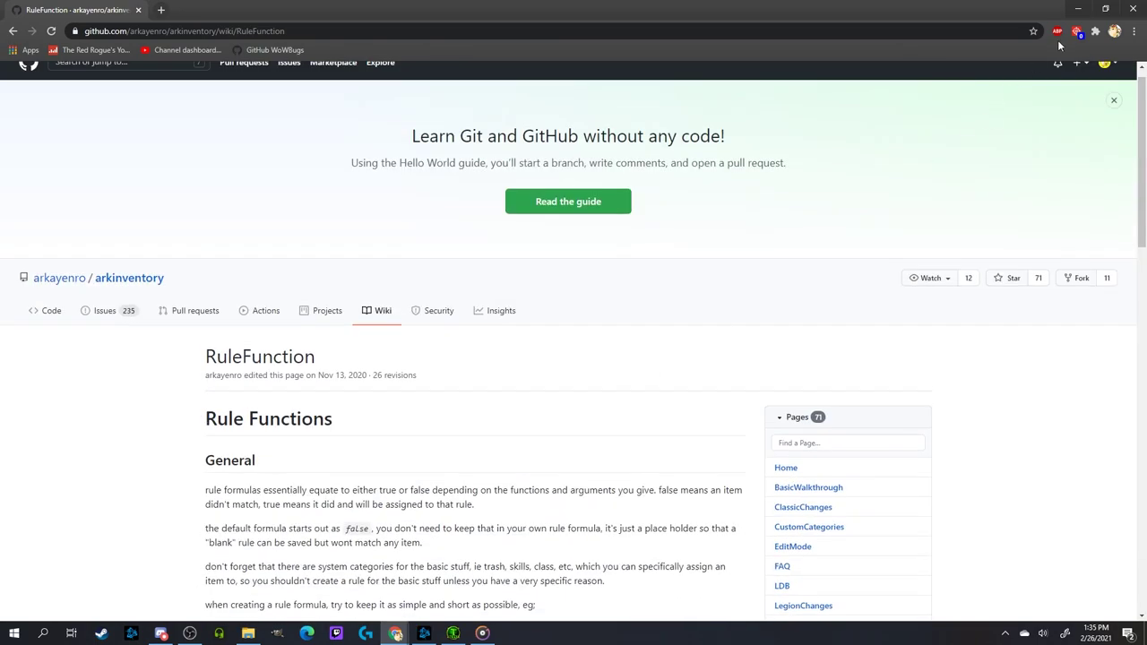
click(1077, 15)
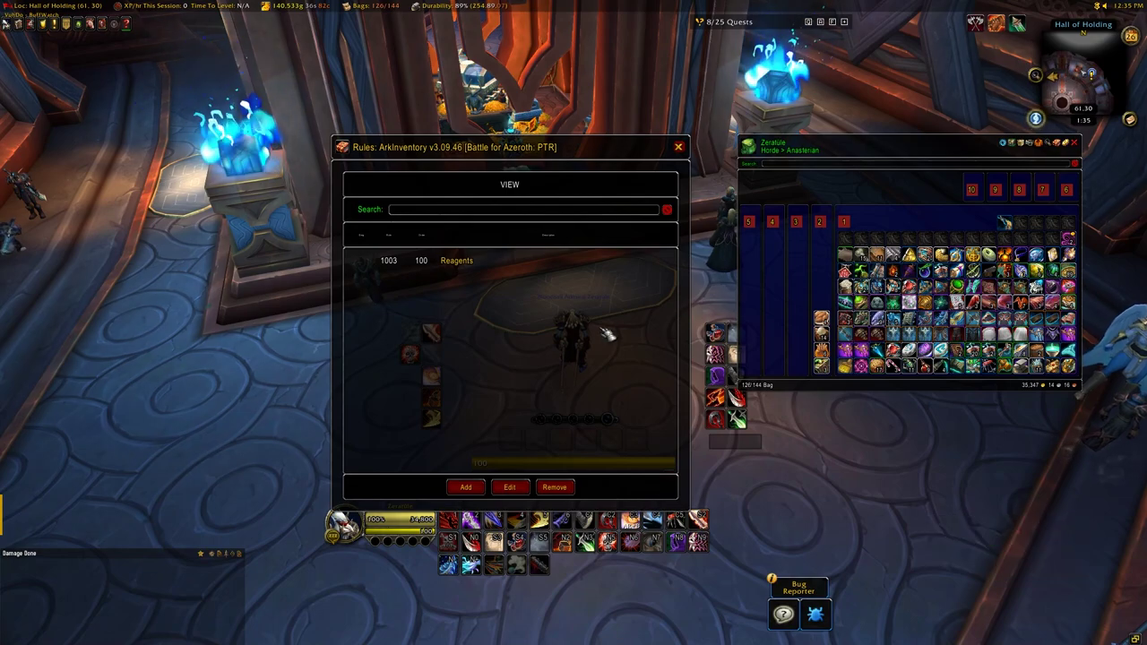
Step: Add a new rule described 'SL Legendaries' and delete its default 'false' formula
click(477, 487)
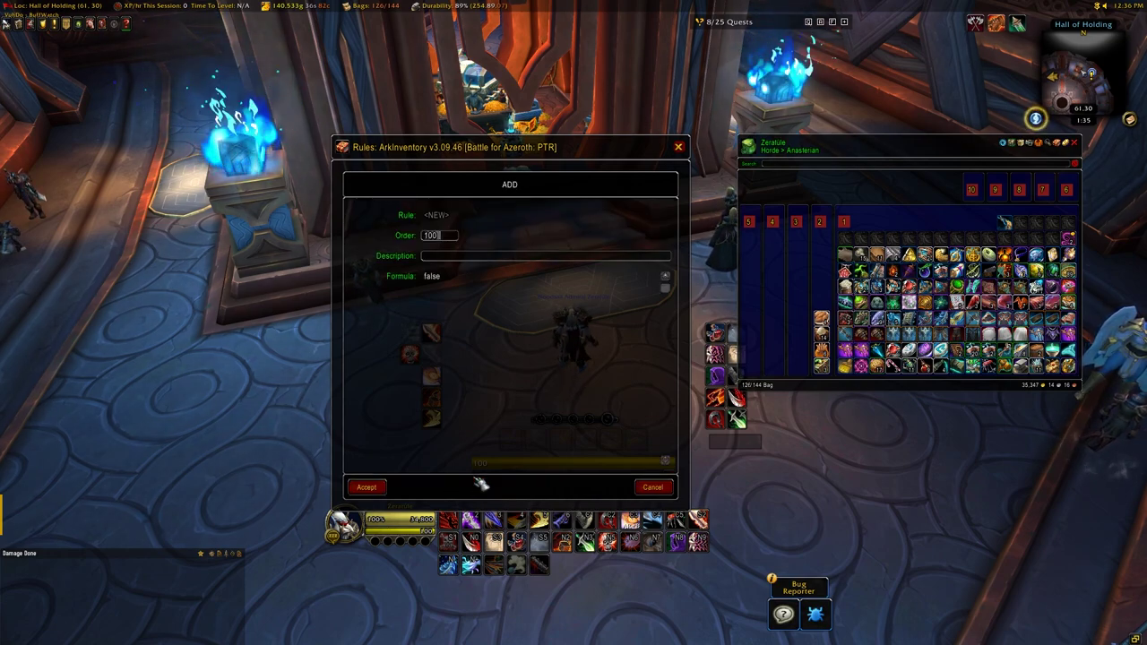
click(451, 256)
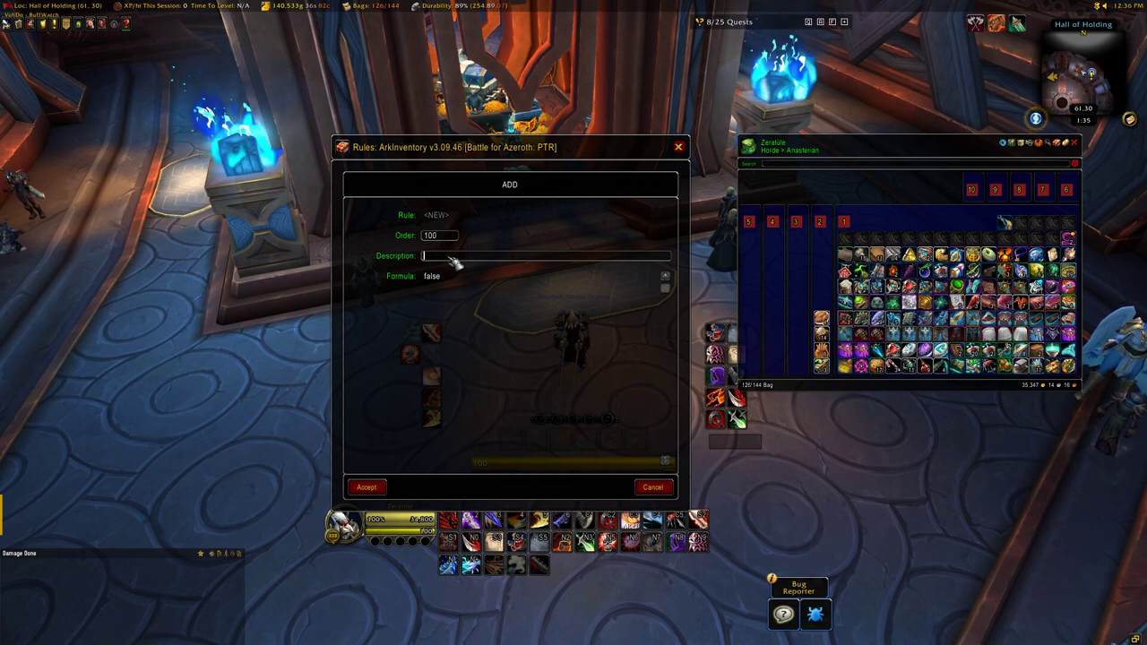
text(SL L)
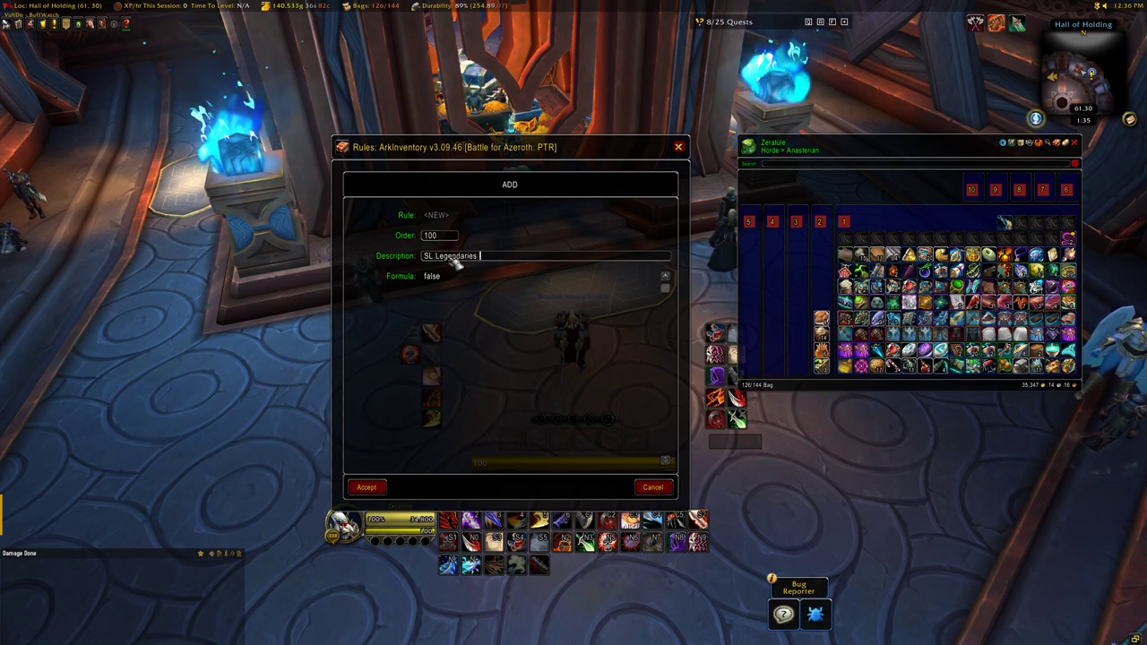
text(egendaries)
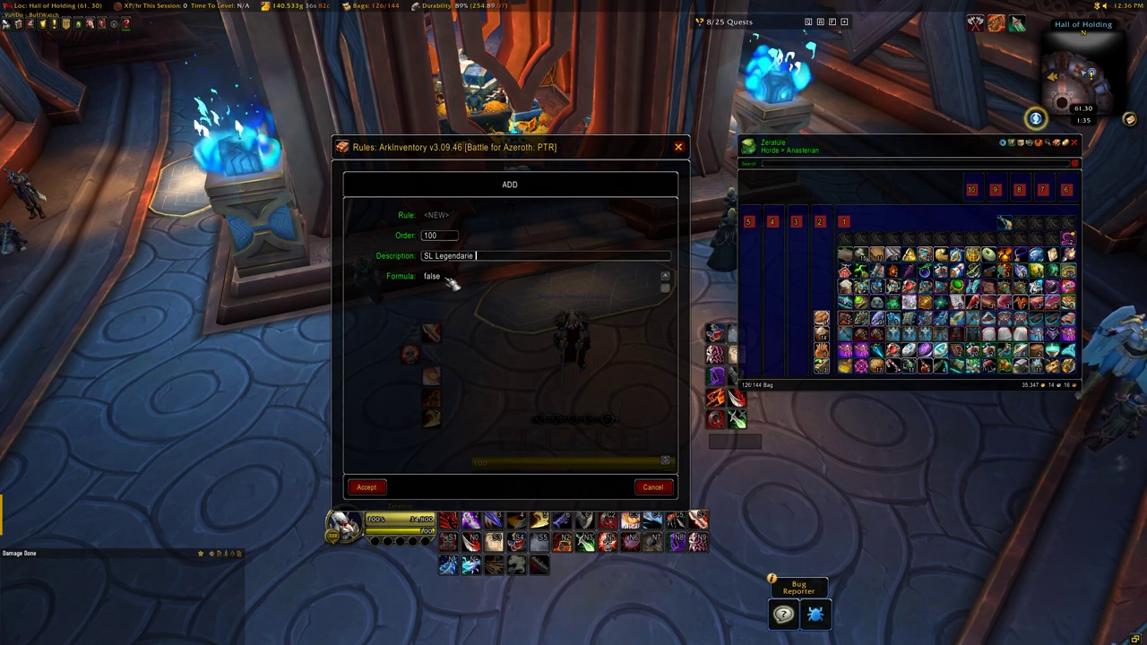
double_click(447, 278)
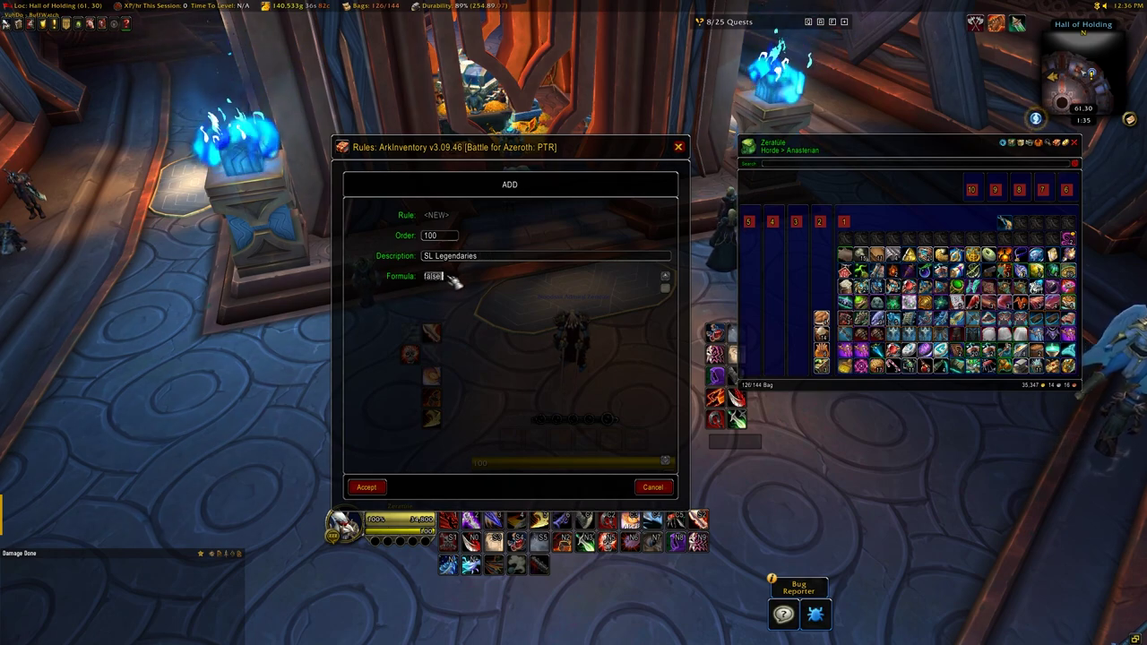
key(BackSpace)
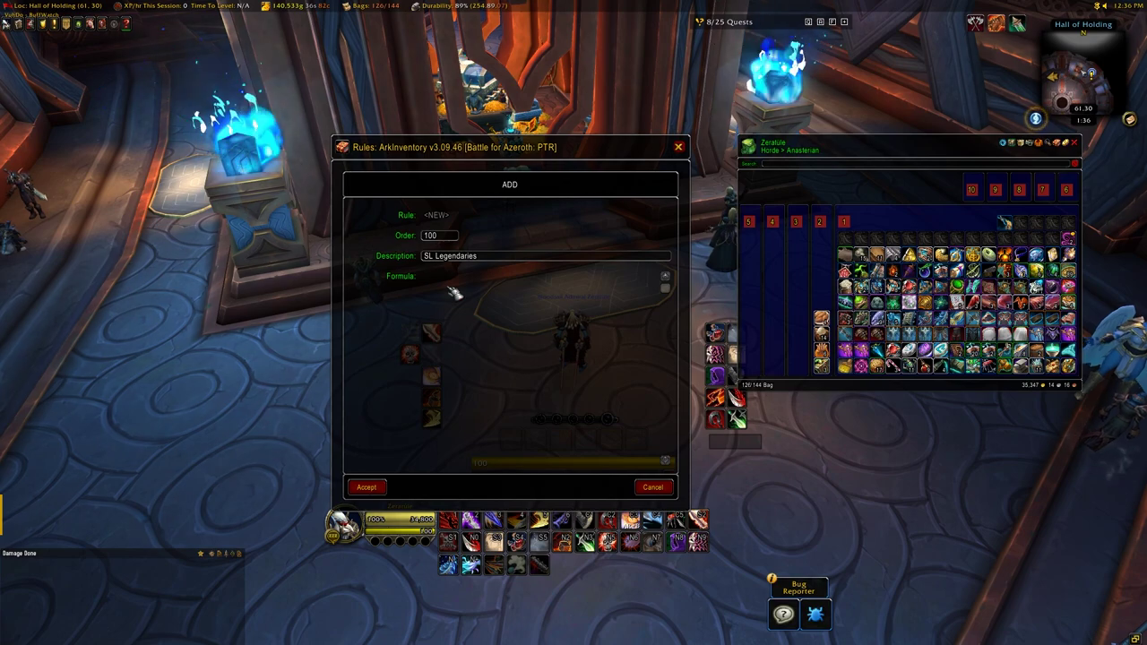
Step: Enter the formula quality(5) and expansion(8), checking item debug info, and accept the rule
right_click(899, 346)
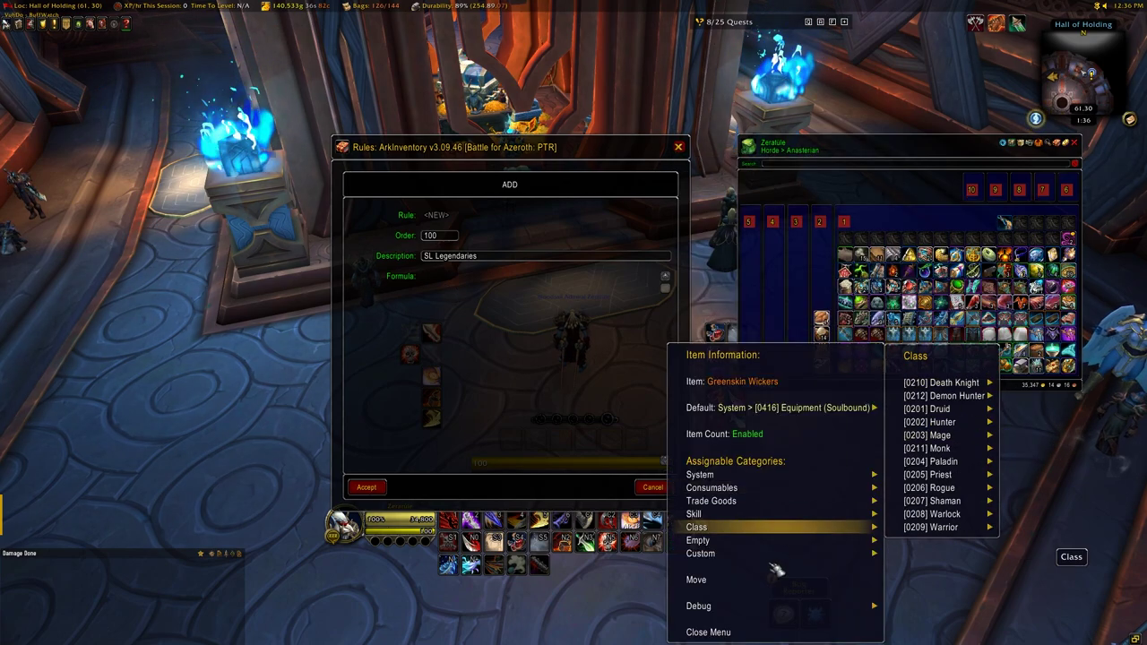
mouse_move(785, 609)
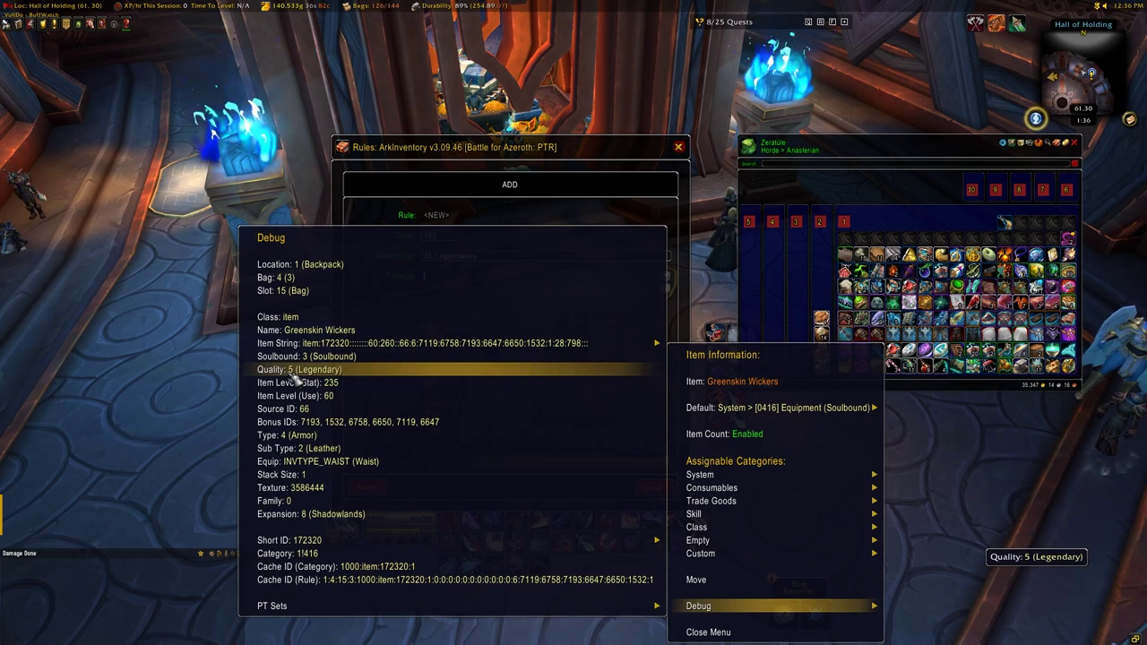
click(726, 632)
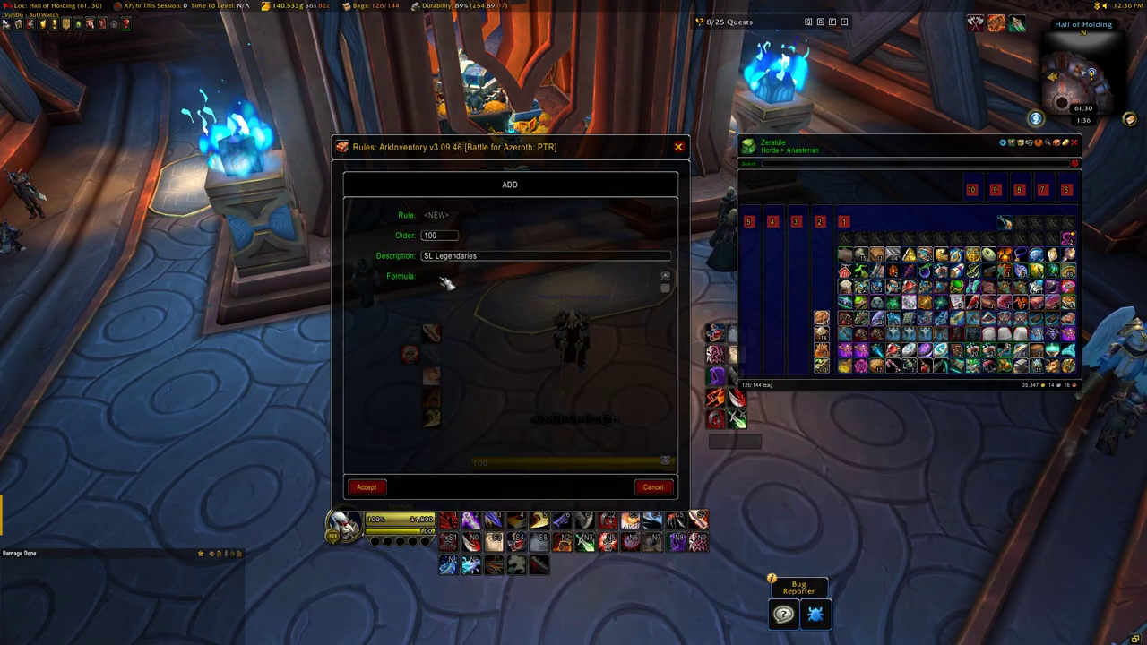
text(quality(5) and)
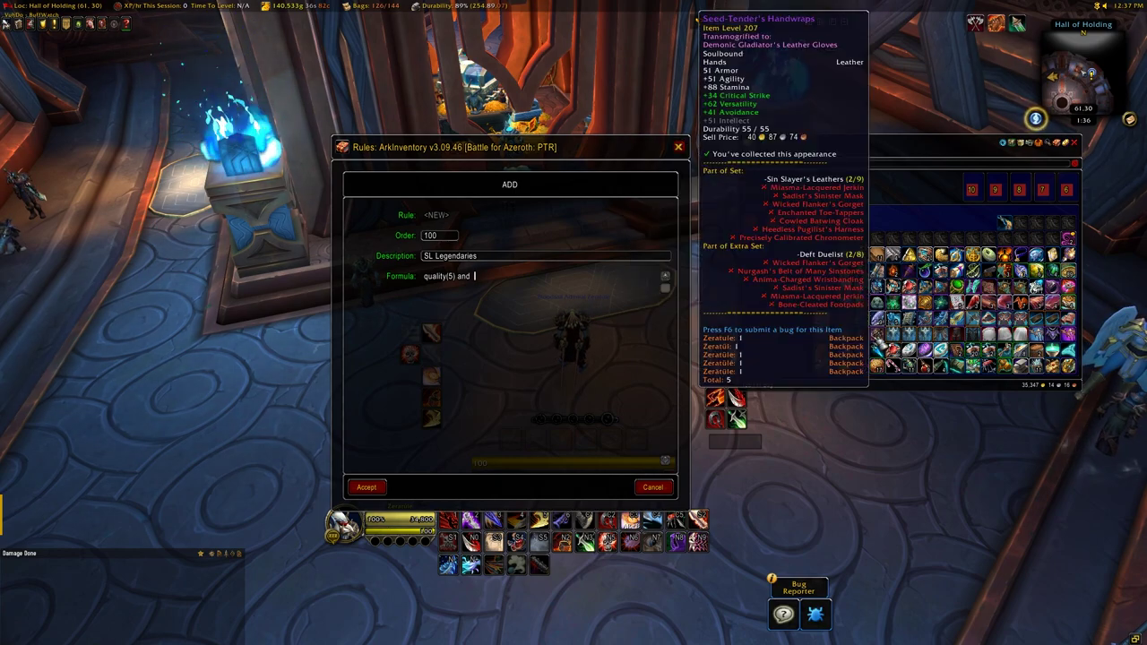
alt+right_click(822, 334)
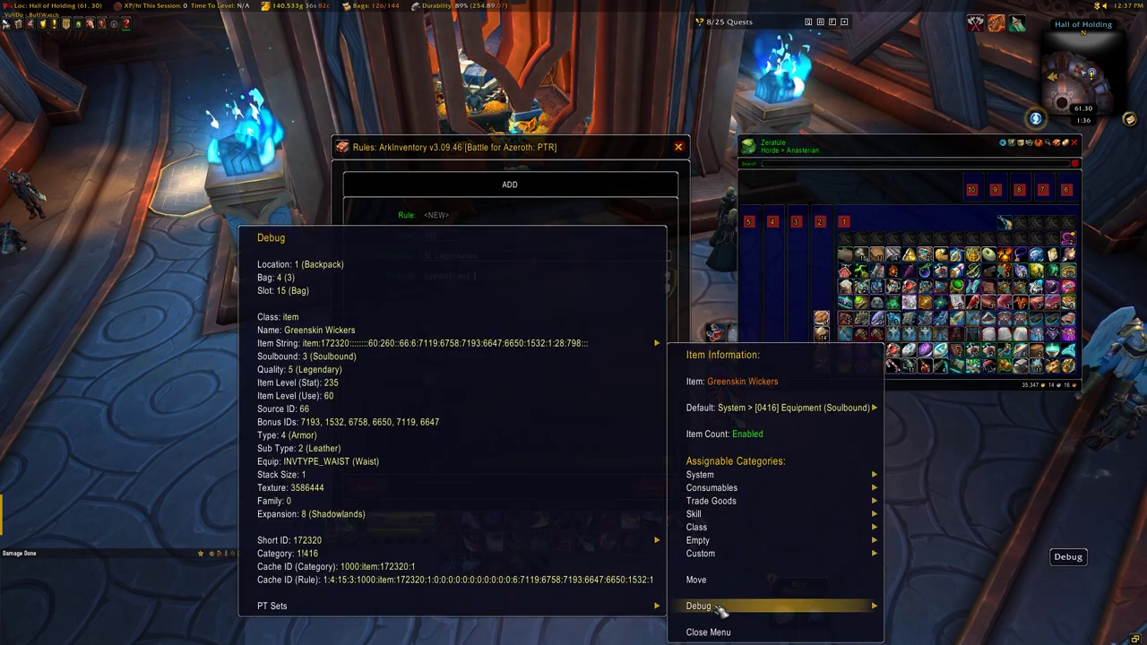
mouse_move(694, 608)
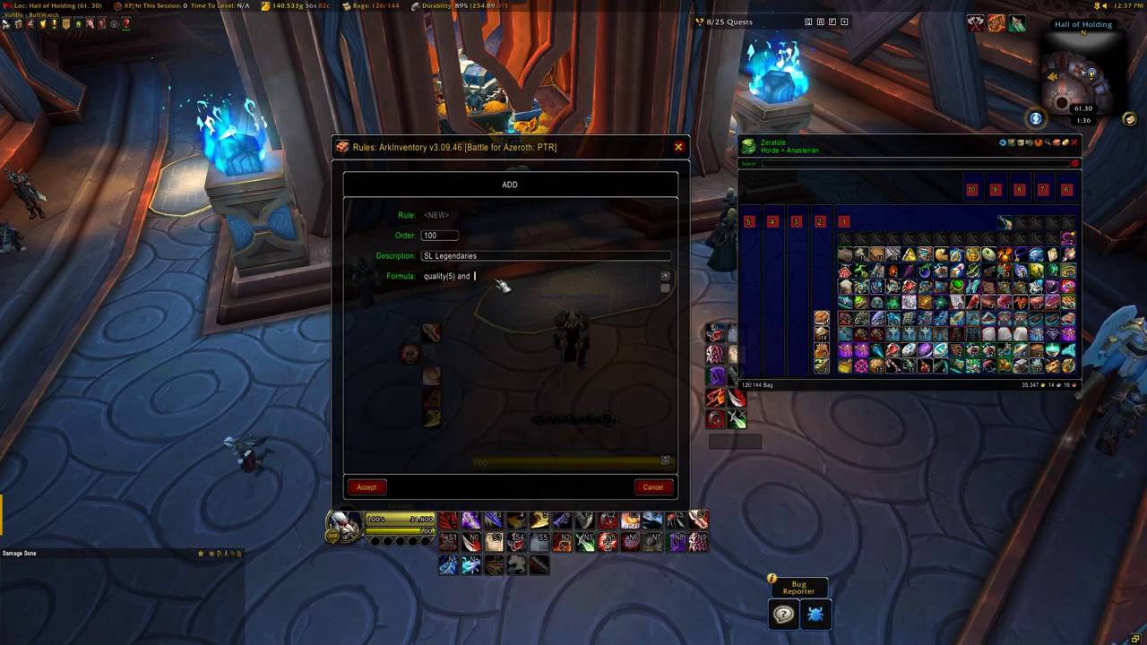
text(expansion(8)
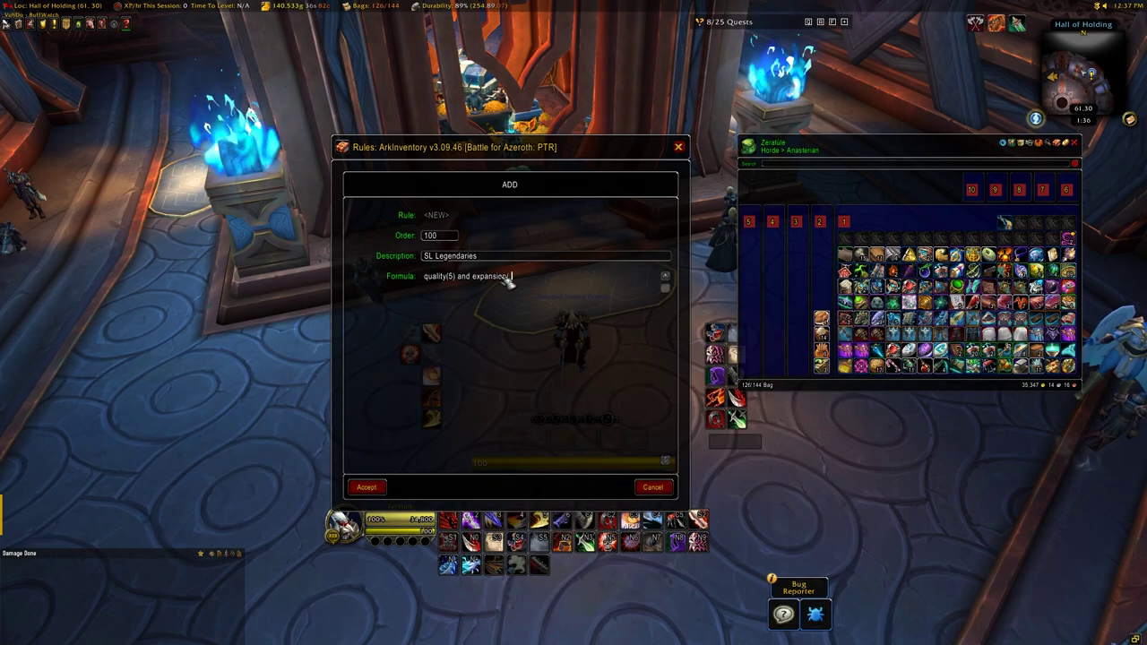
click(367, 488)
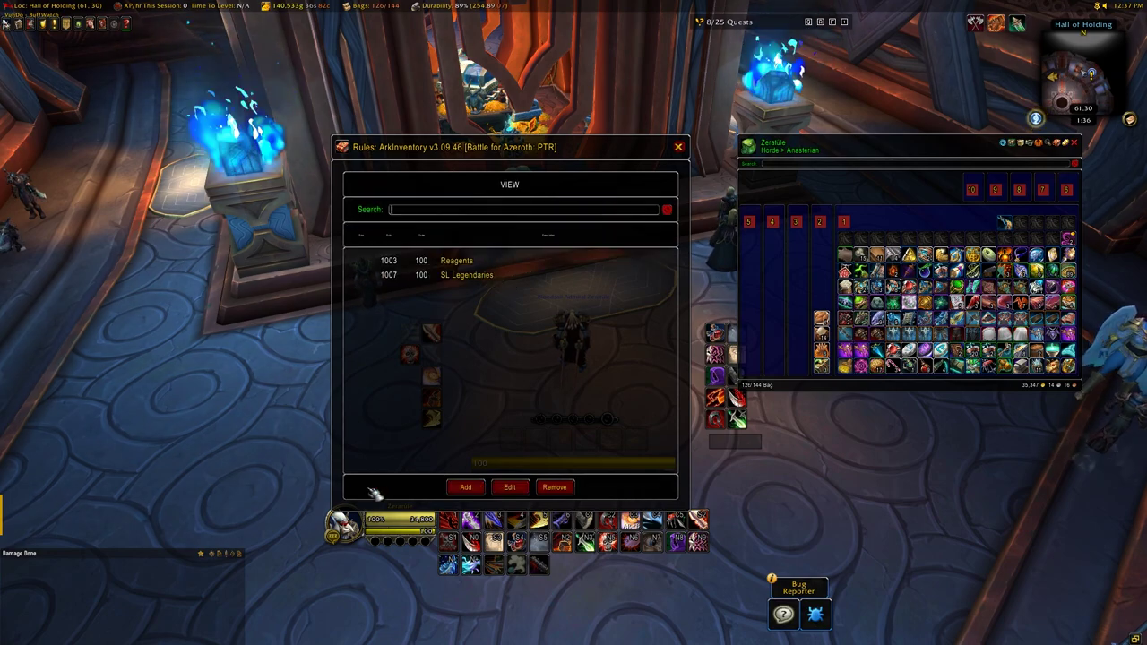
Step: In bar 3's Rule menu, enable [1007] SL Legendaries and assign it to bar 3
click(797, 223)
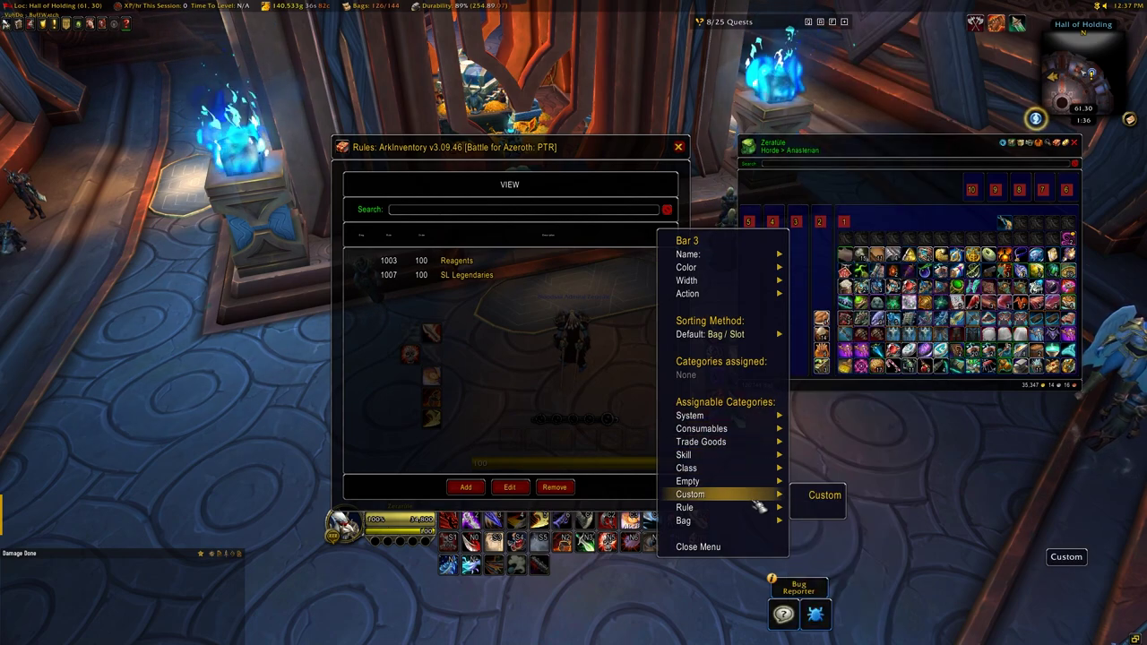
mouse_move(757, 514)
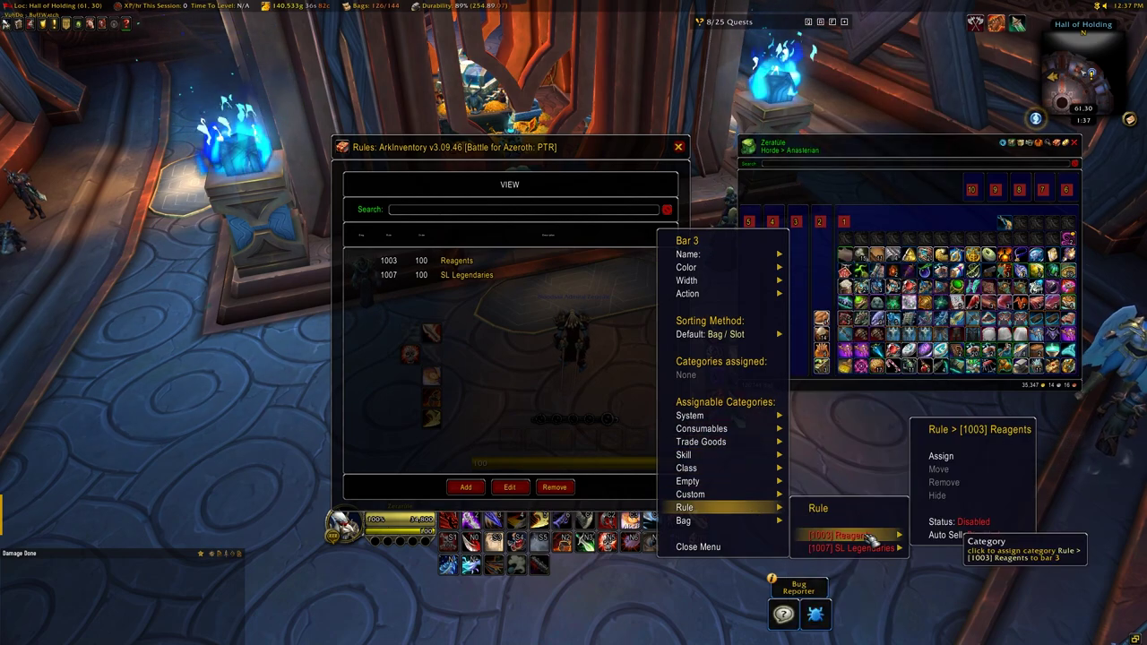
mouse_move(867, 554)
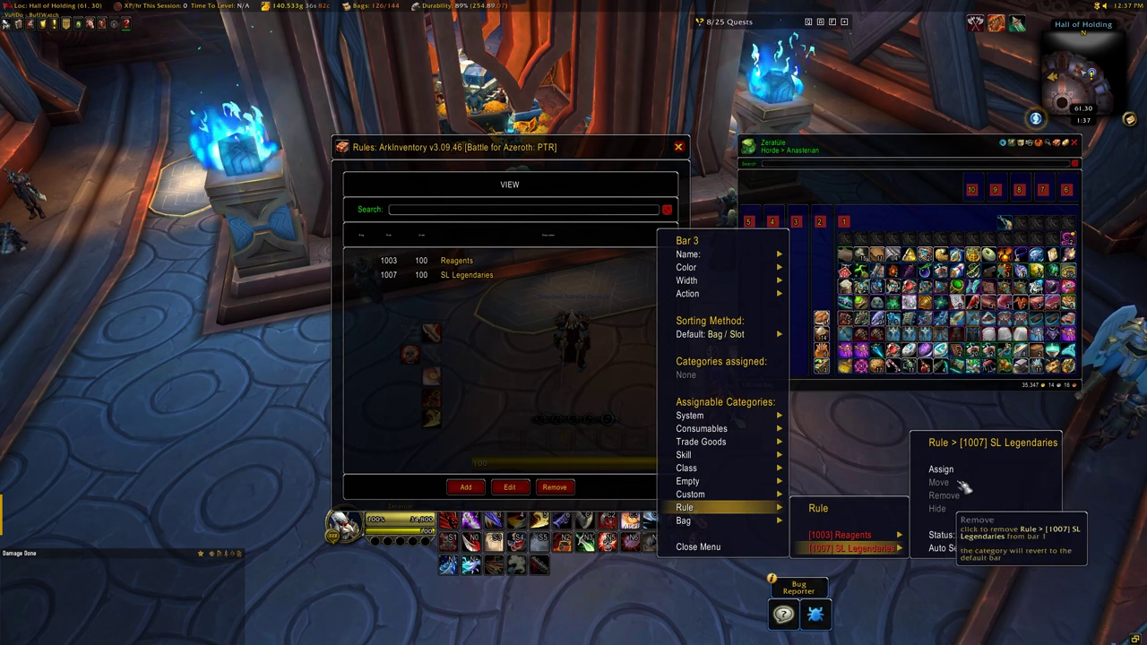
click(955, 551)
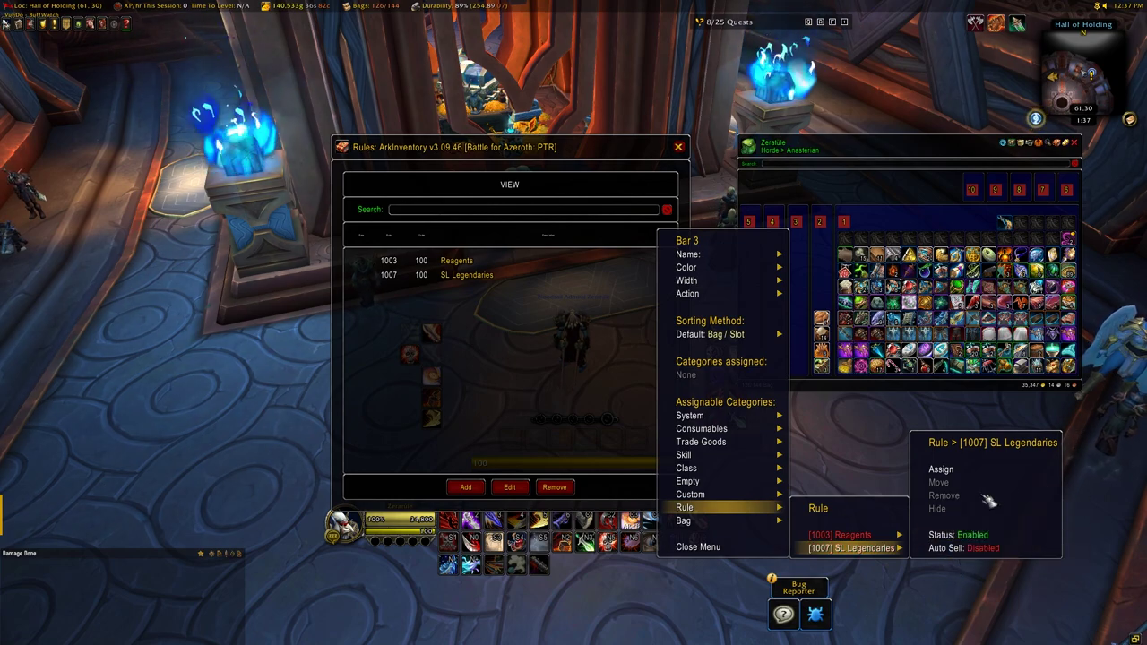
click(943, 472)
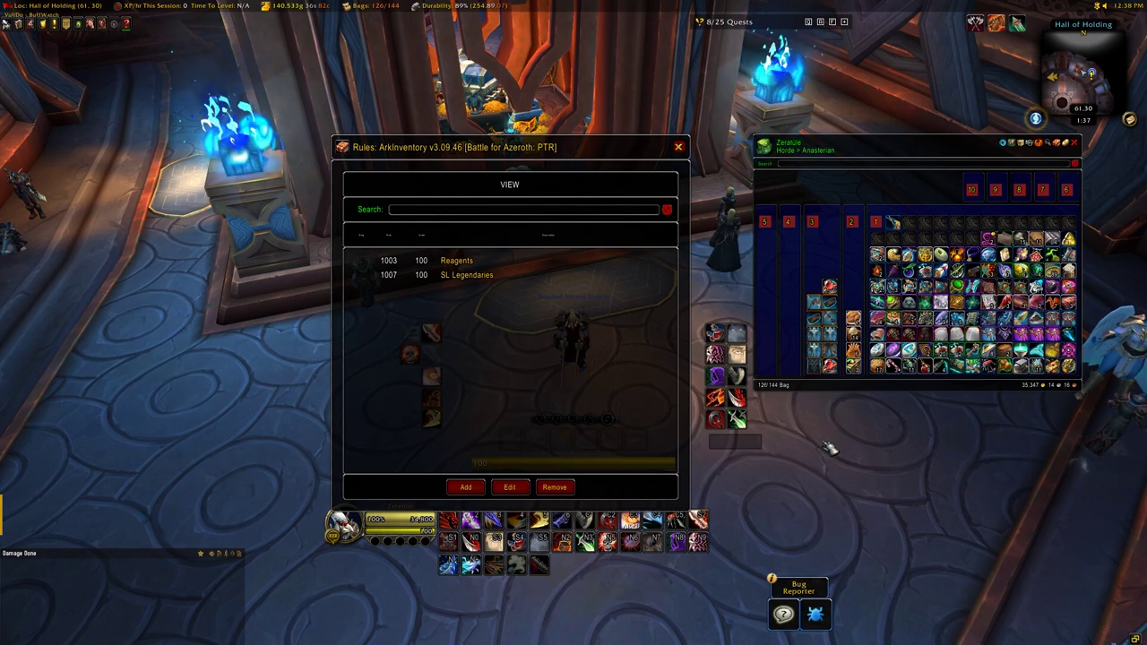
Step: Correct the SL Legendaries rule's order to 100 and save it
click(428, 276)
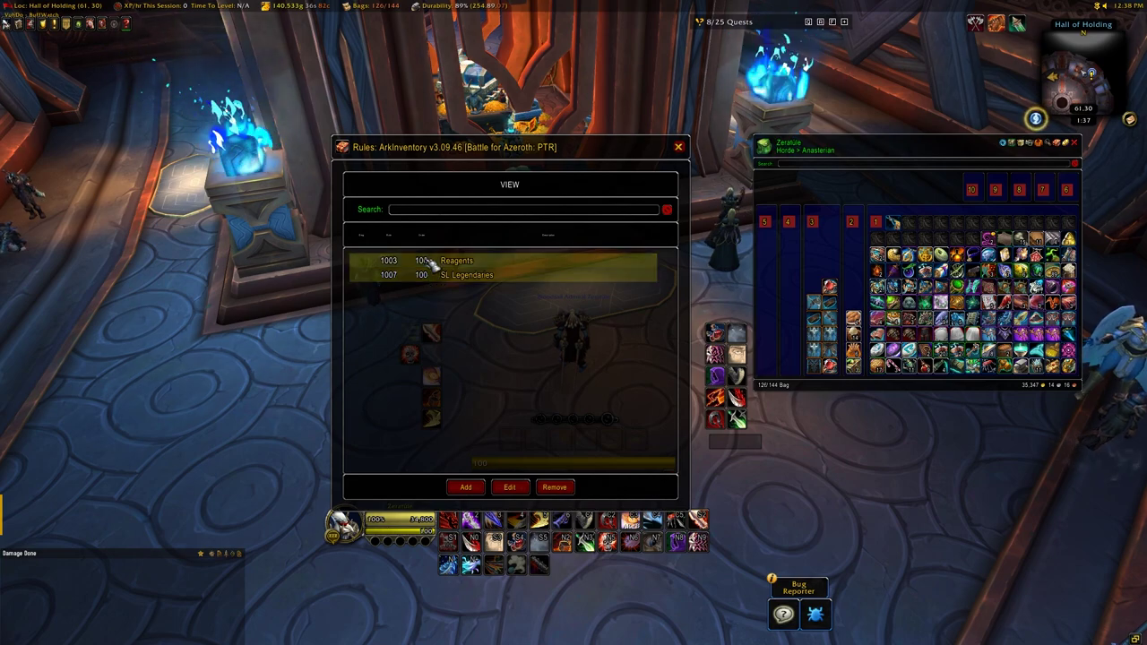
click(509, 486)
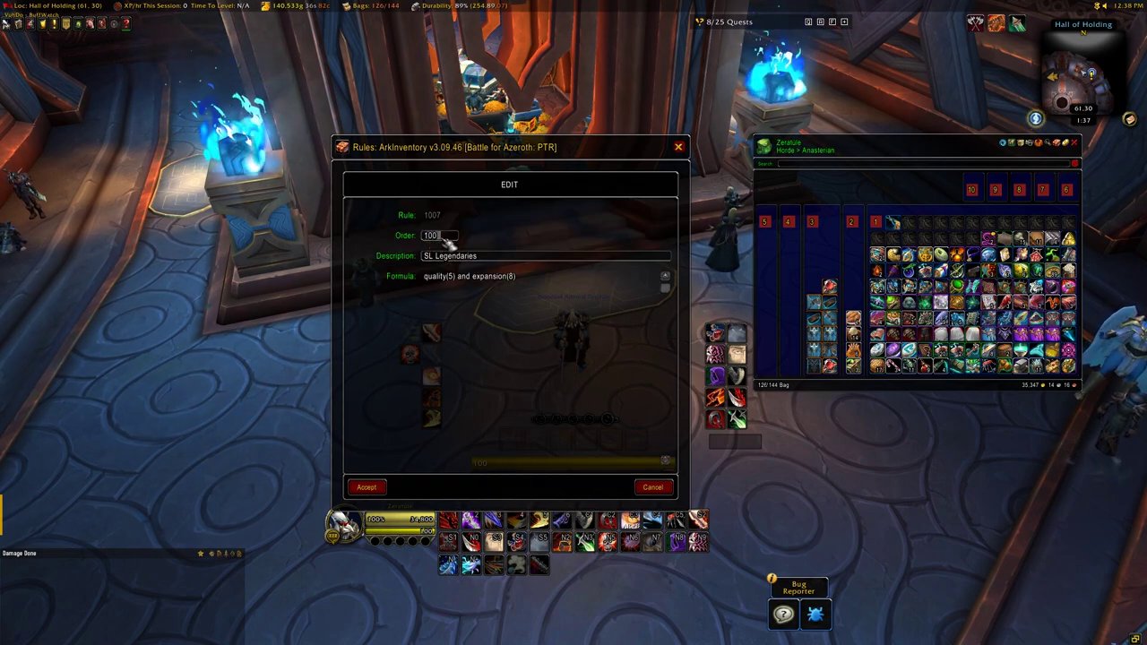
click(655, 487)
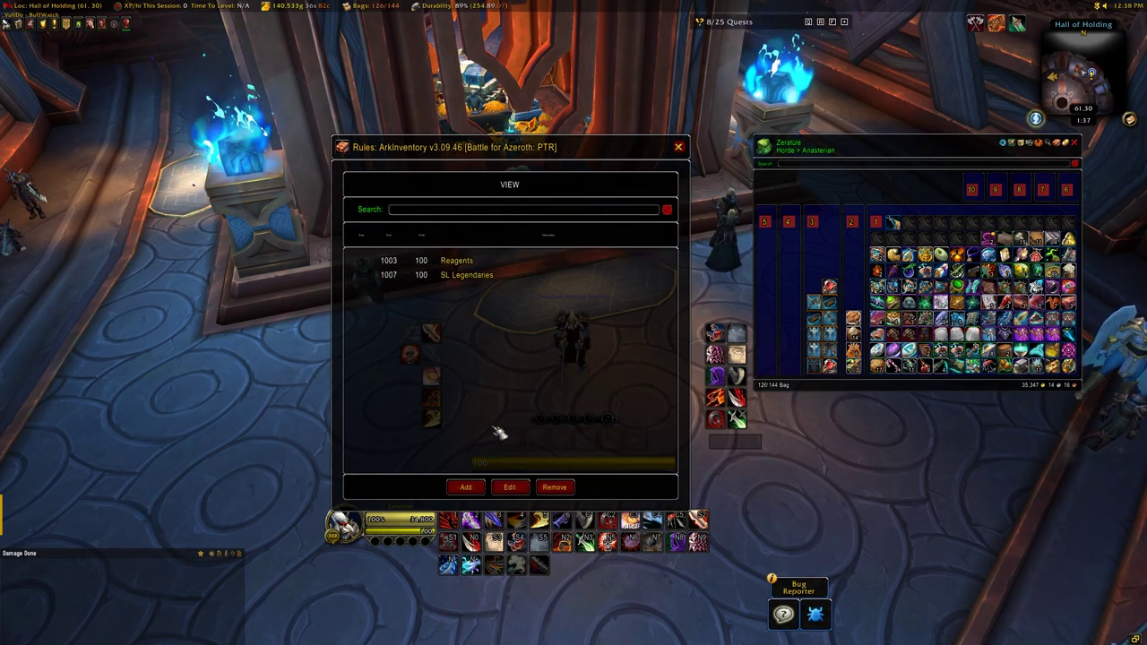
click(509, 486)
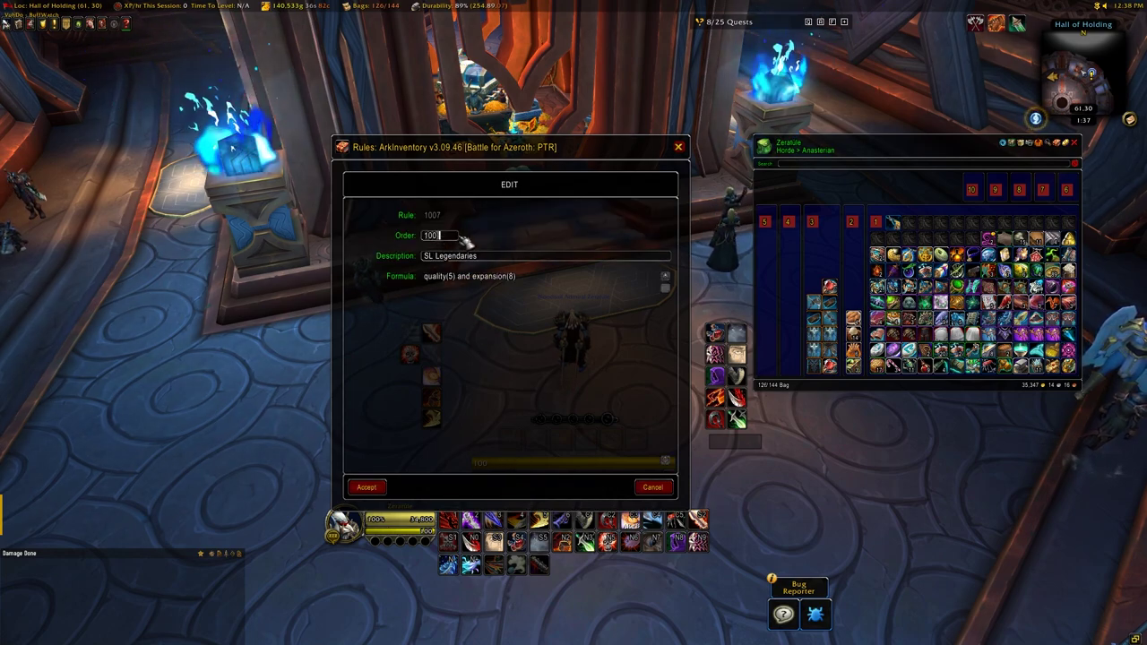
key(BackSpace)
key(BackSpace)
text(01)
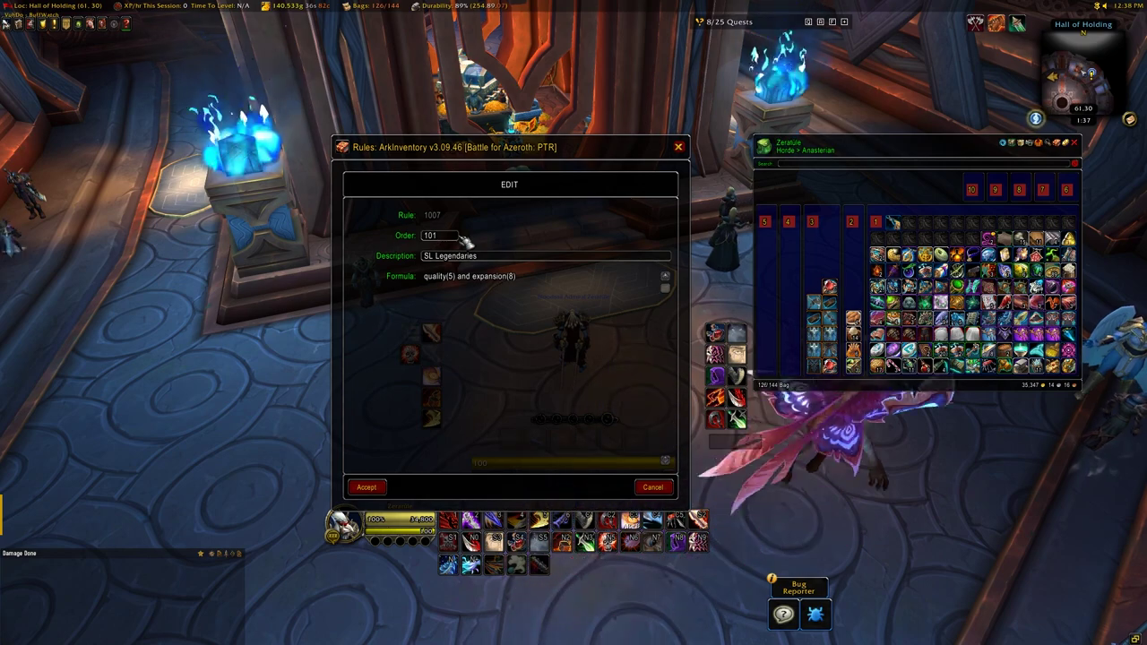
key(BackSpace)
text(0)
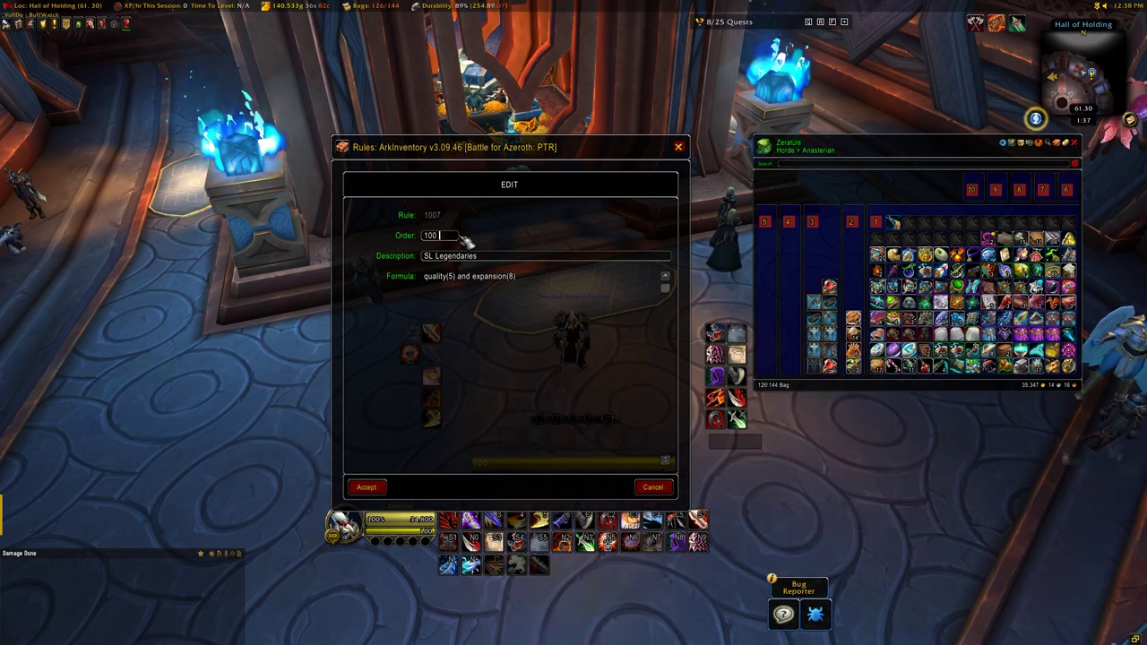
click(372, 487)
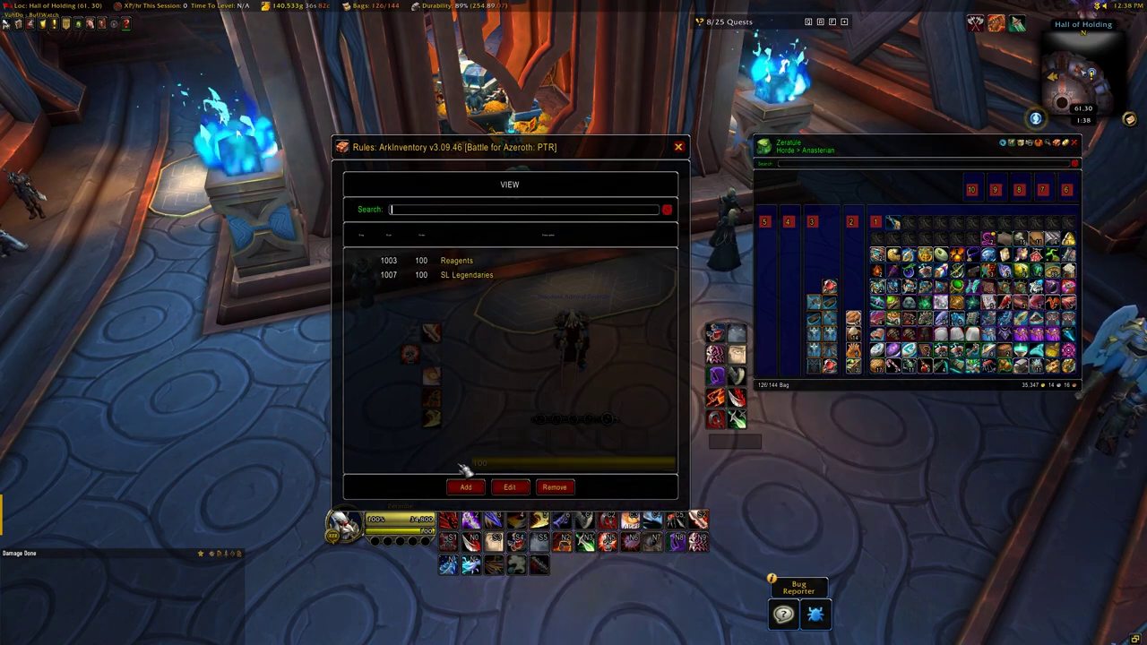
Step: Delete the stray characters after quality(5) and expansion(8) in the SL Legendaries formula and save
click(524, 489)
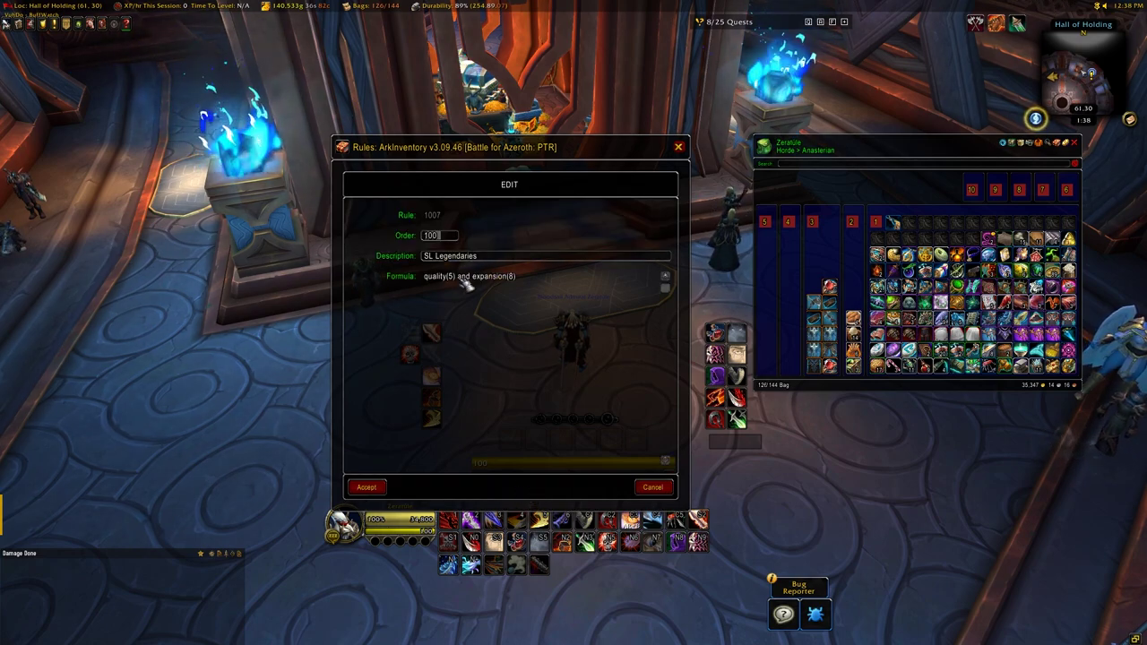
click(513, 278)
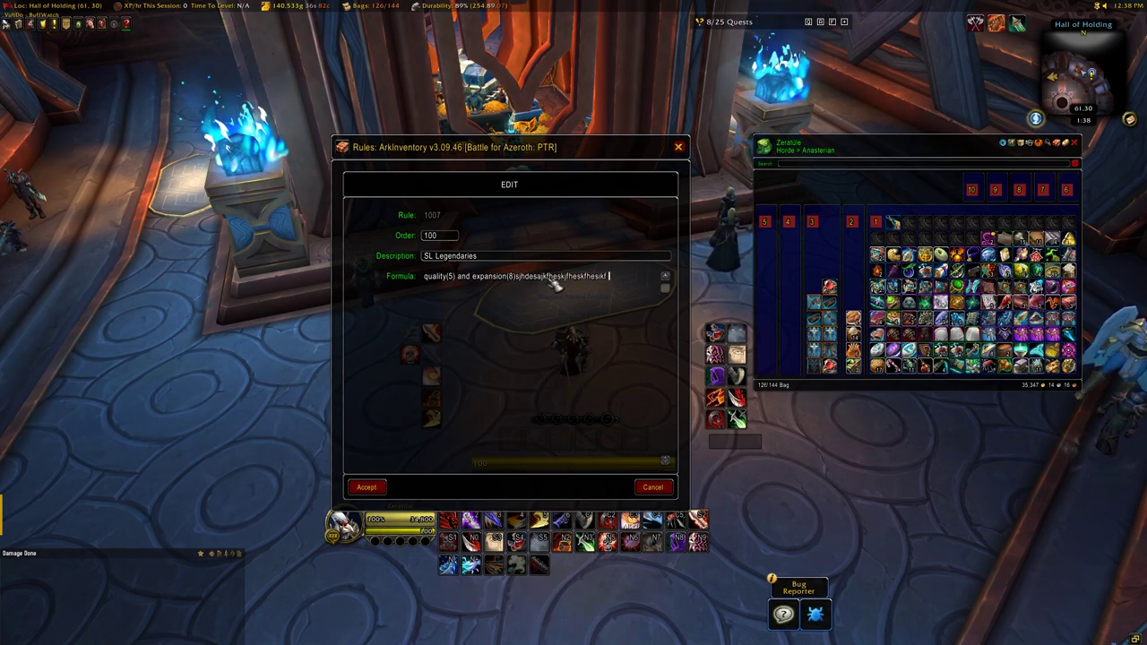
key(BackSpace)
key(BackSpace)
key(BackSpace)
key(BackSpace)
key(BackSpace)
key(BackSpace)
key(BackSpace)
key(BackSpace)
key(BackSpace)
key(BackSpace)
key(BackSpace)
key(BackSpace)
key(BackSpace)
key(BackSpace)
key(BackSpace)
key(BackSpace)
key(BackSpace)
key(BackSpace)
key(BackSpace)
key(BackSpace)
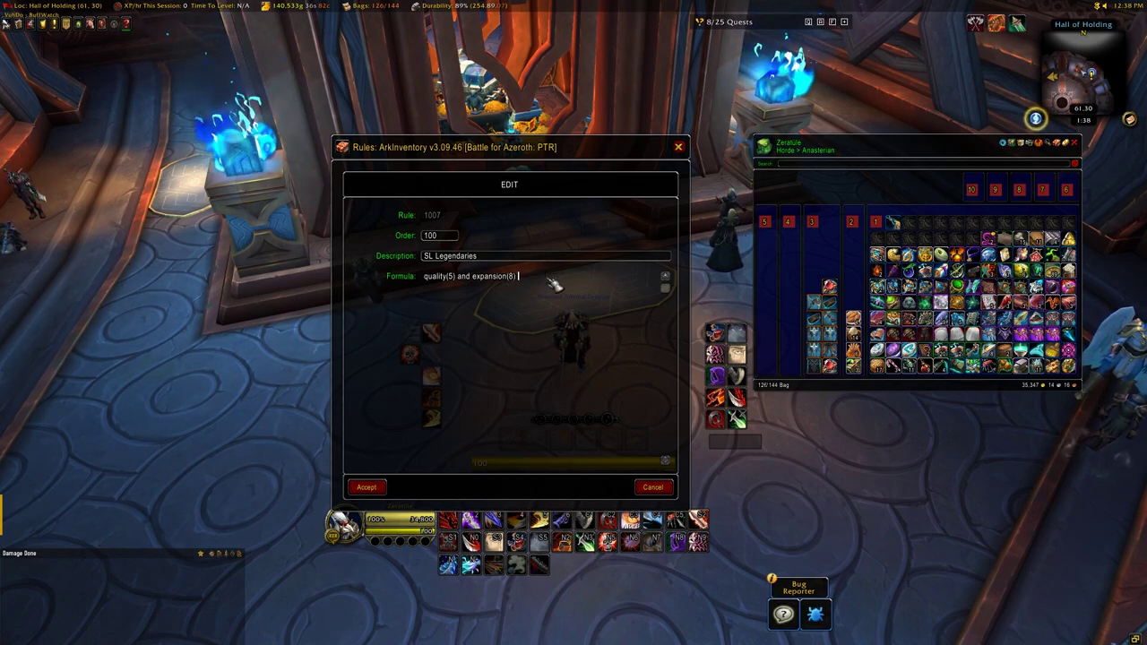
click(371, 486)
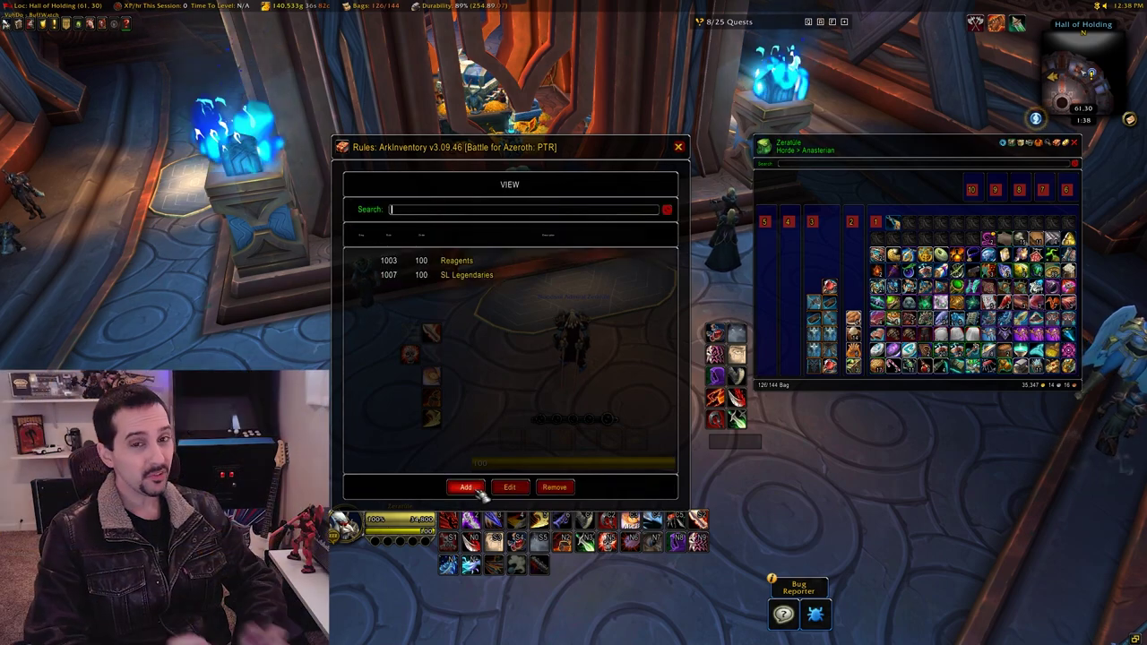
Step: Add a rule described 'Epic SL Gear' with formula quality(4) and expansion(8)
click(471, 487)
click(450, 256)
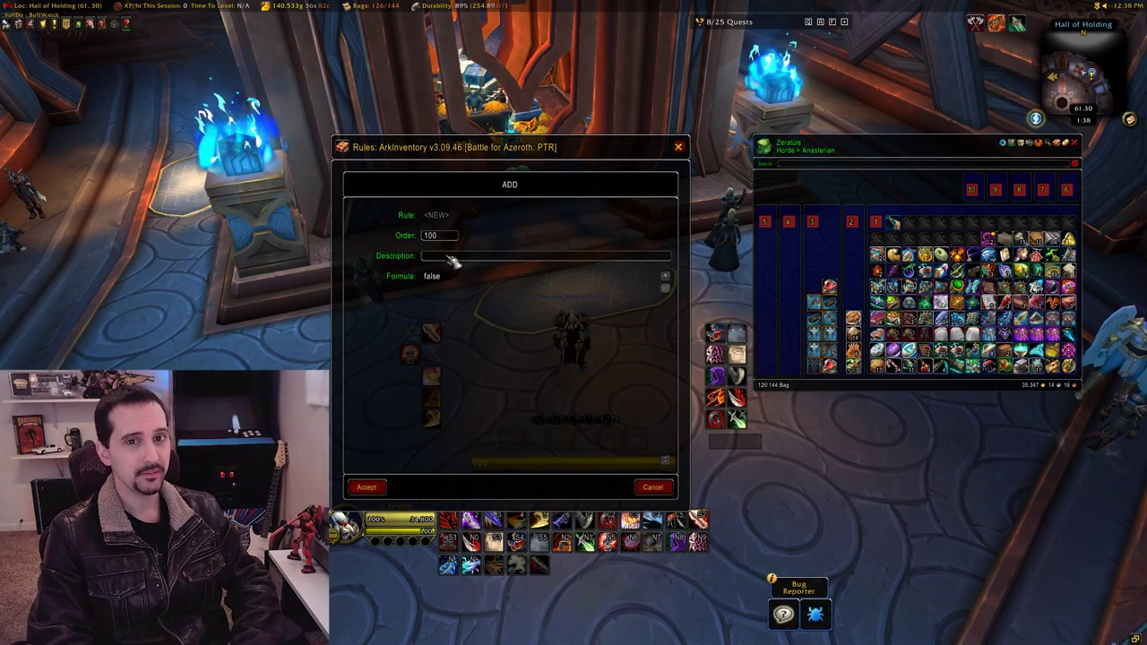
text(Epic SL Gear)
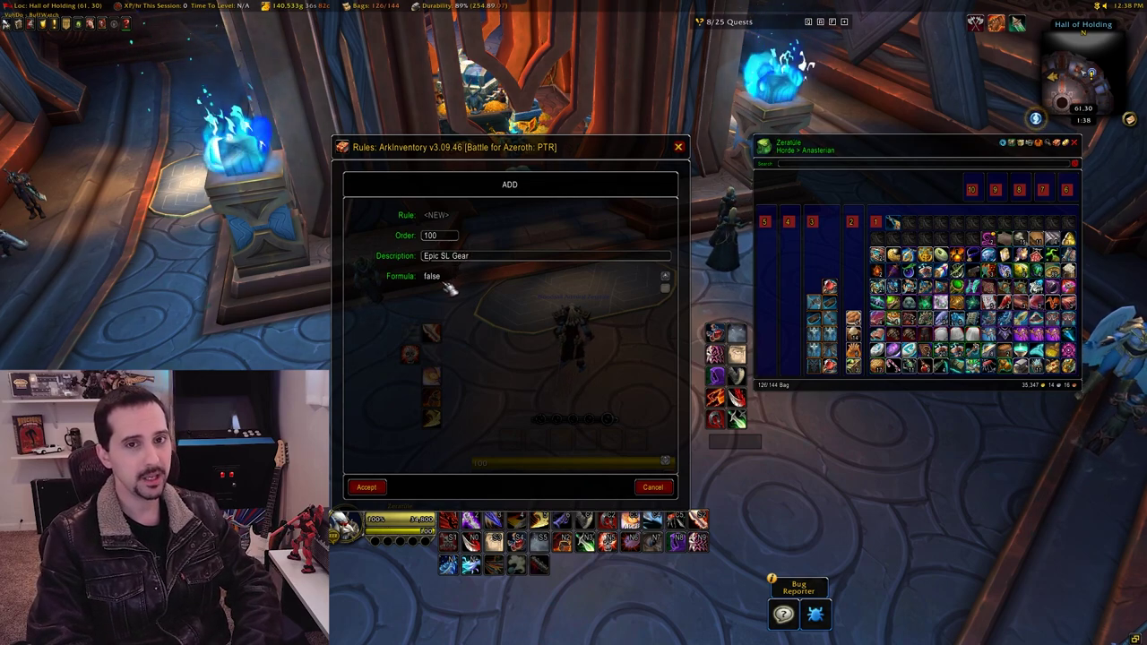
click(426, 277)
text(quality(4) and expansion(8)
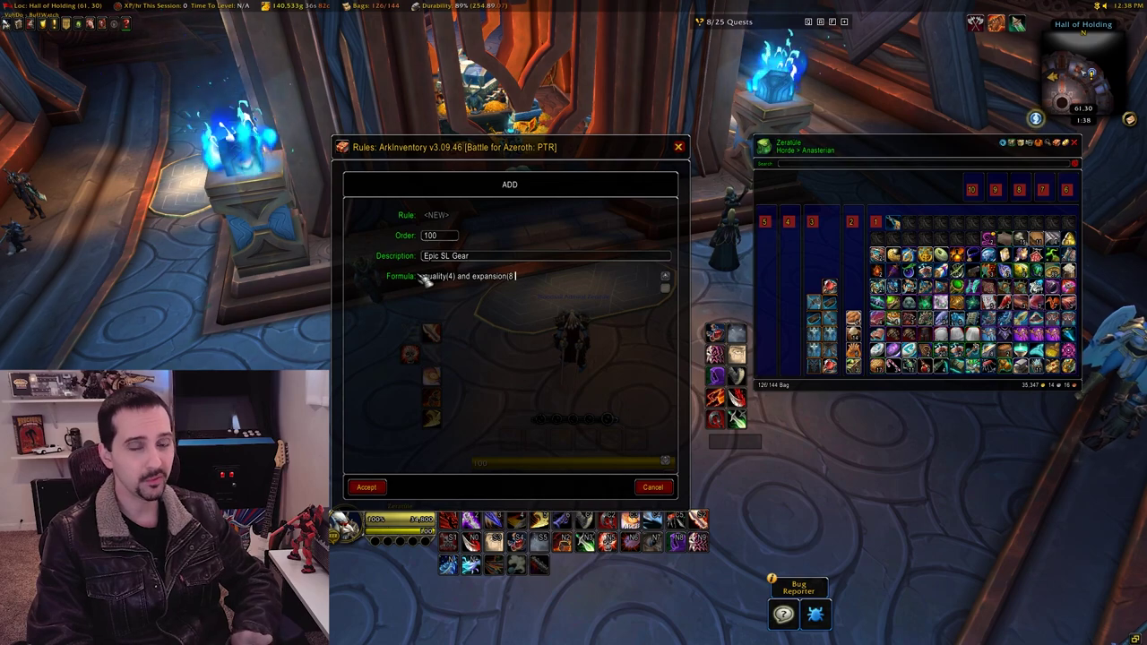
text())
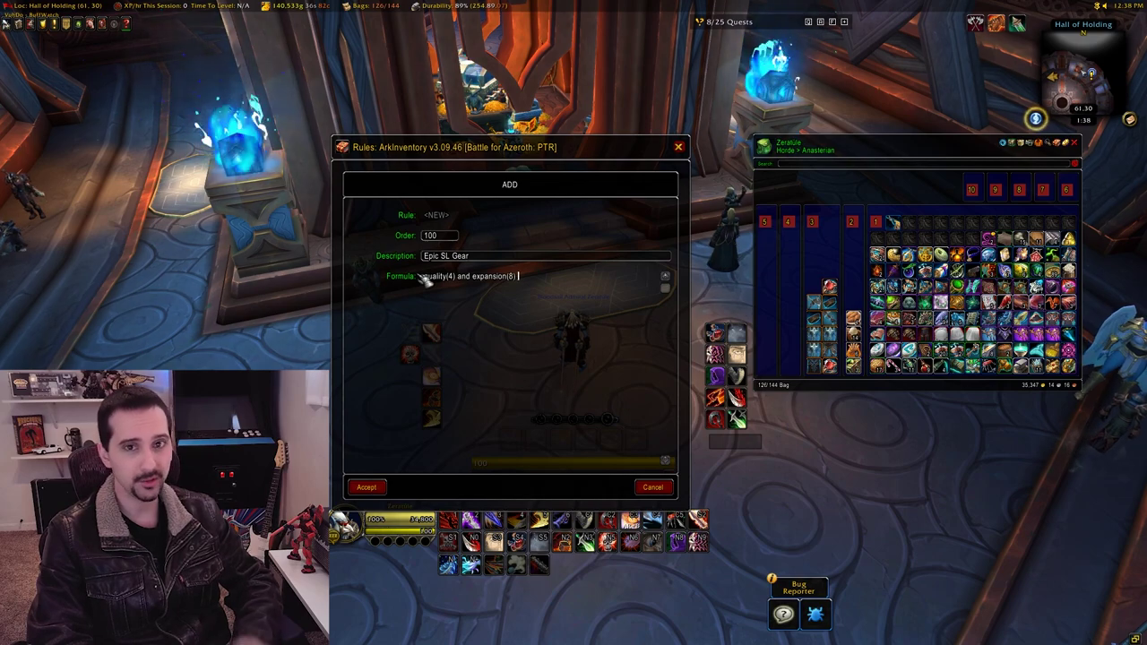
click(369, 487)
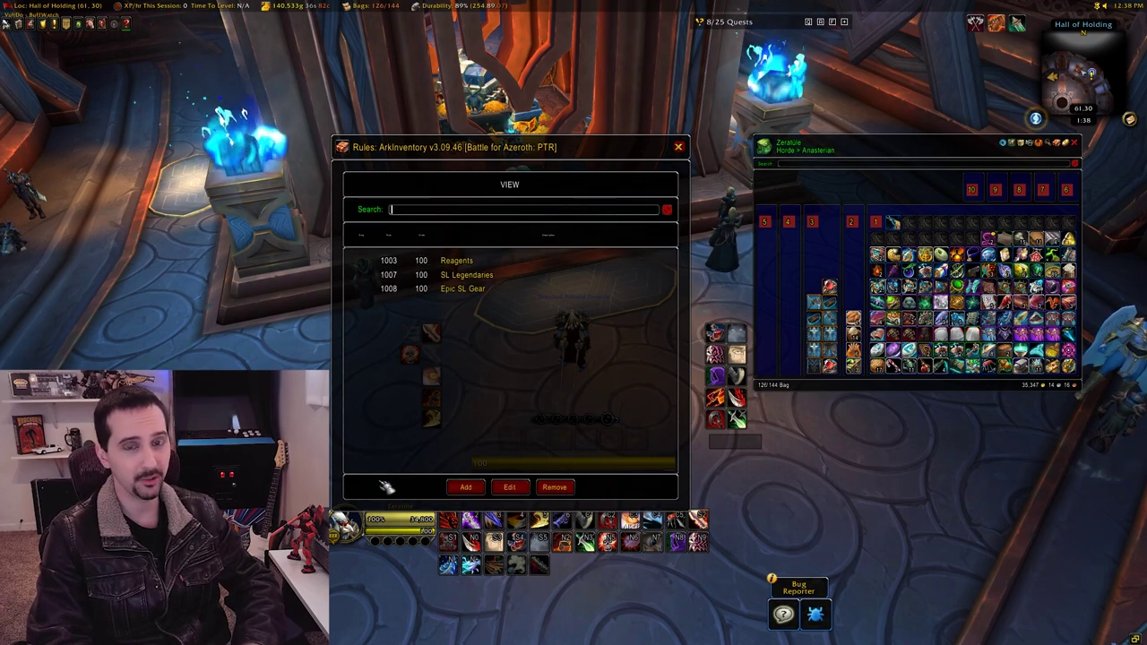
Step: Assign the [1008] Epic SL Gear rule to bar 4
right_click(788, 228)
mouse_move(758, 507)
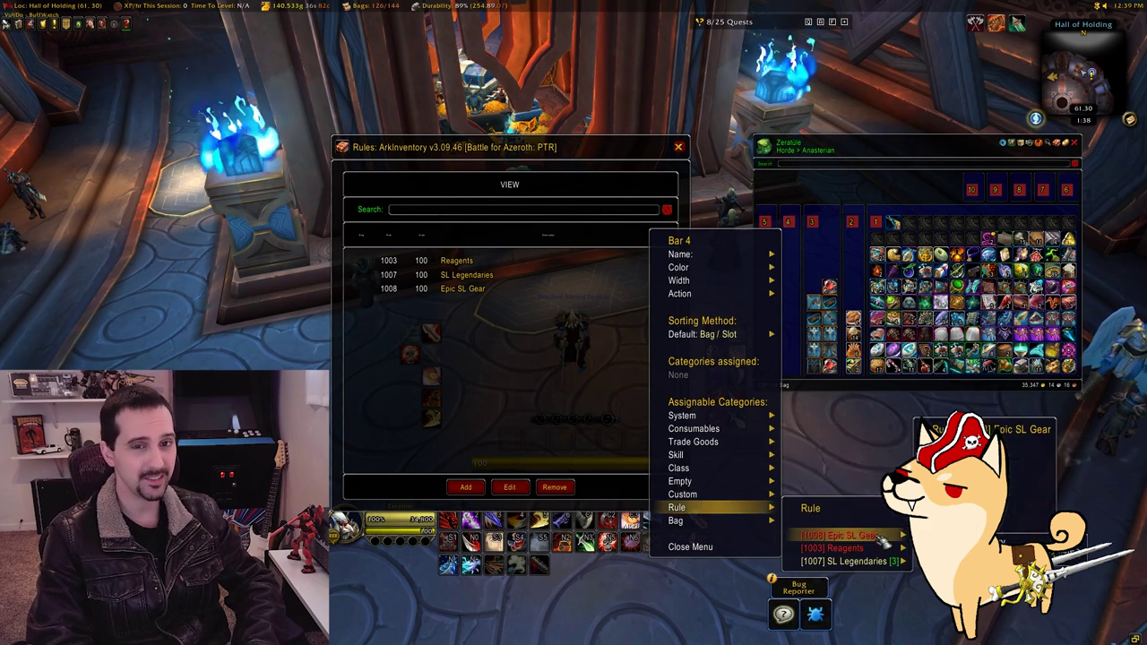
click(842, 535)
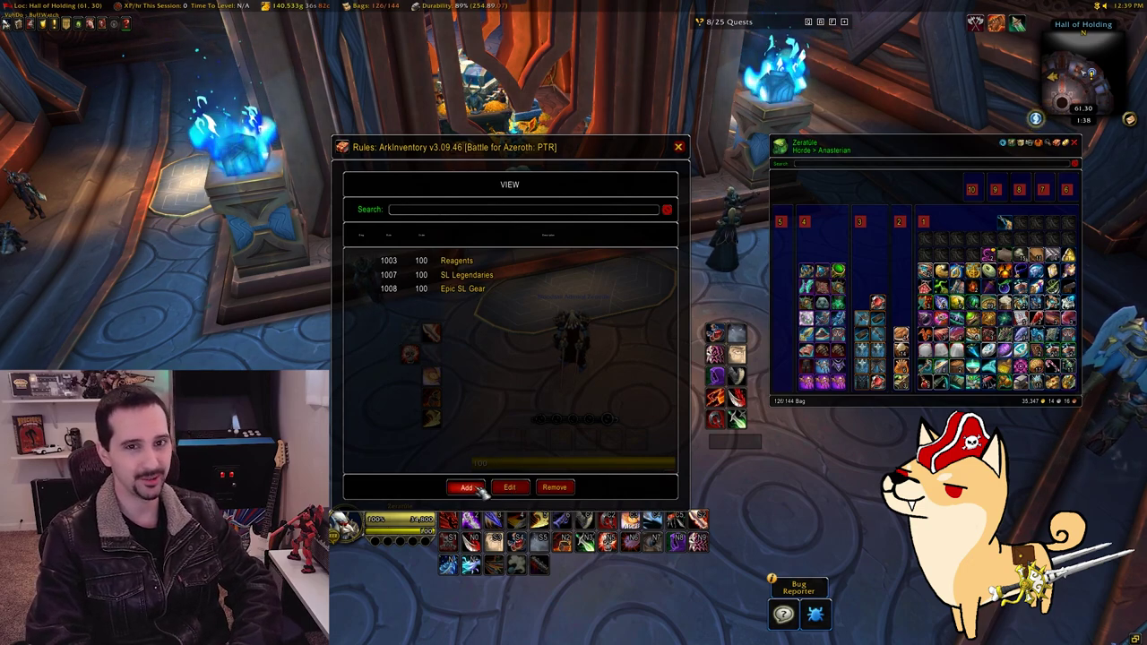
click(516, 487)
click(647, 489)
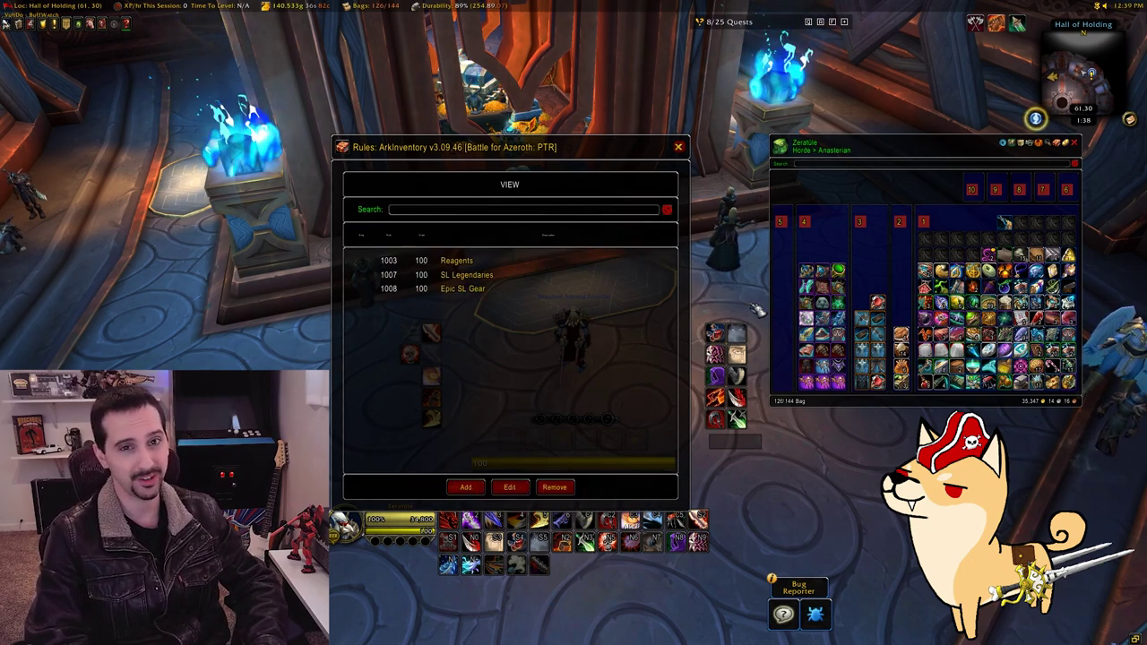
Step: Assign the [1003] Reagents rule to bar 5
right_click(779, 226)
mouse_move(668, 507)
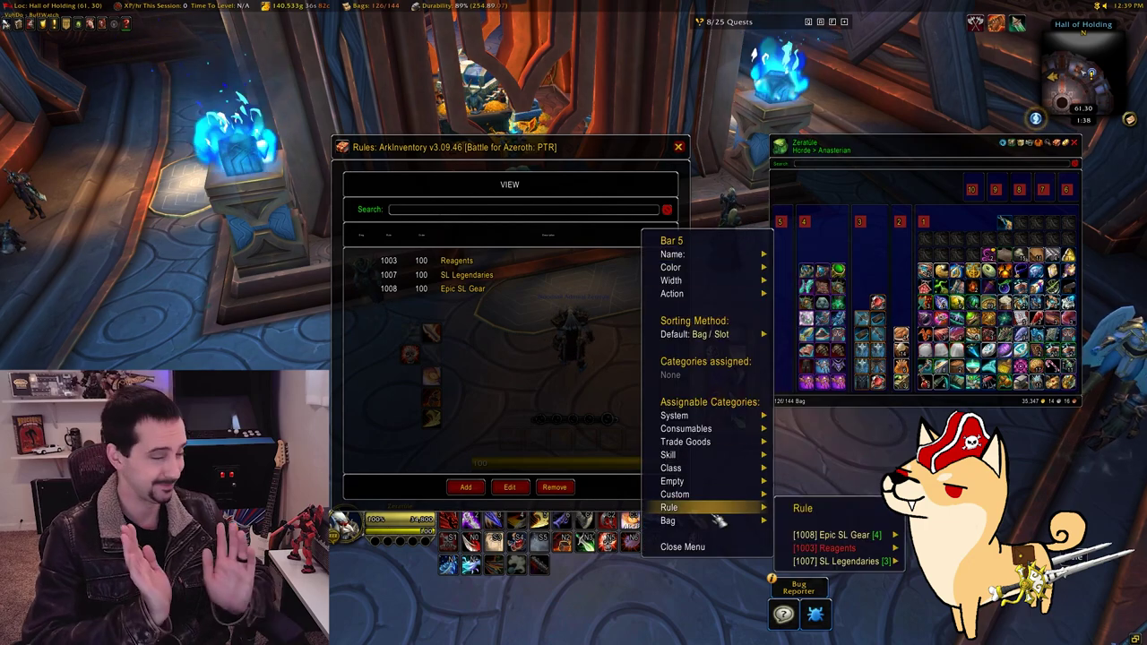
mouse_move(896, 548)
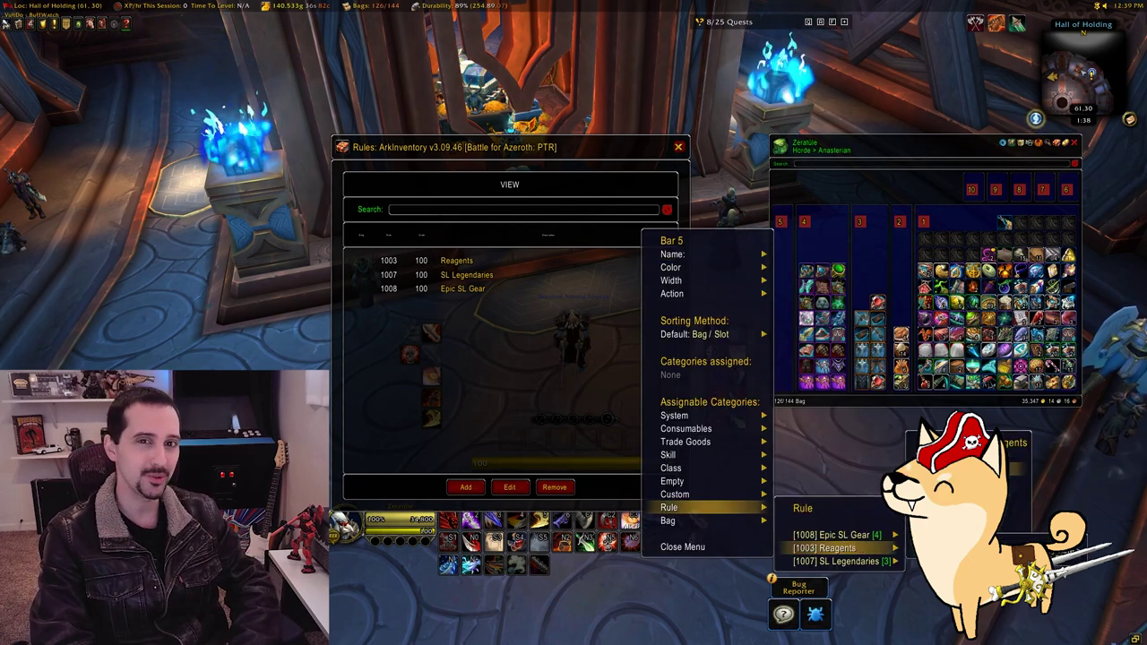
click(1021, 536)
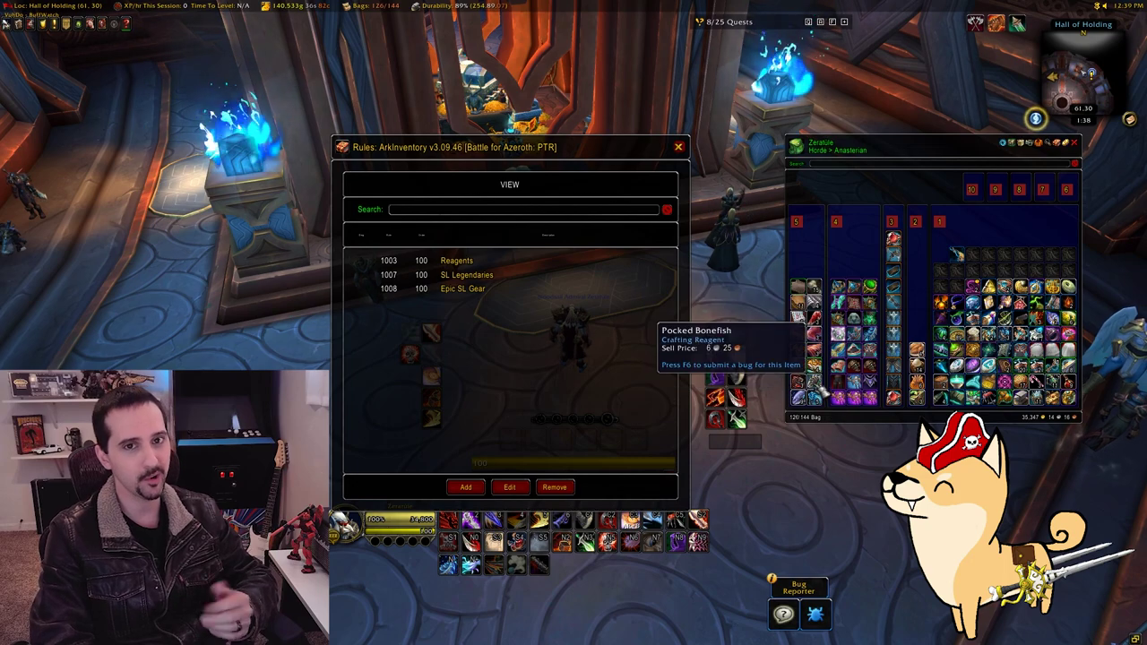
click(392, 260)
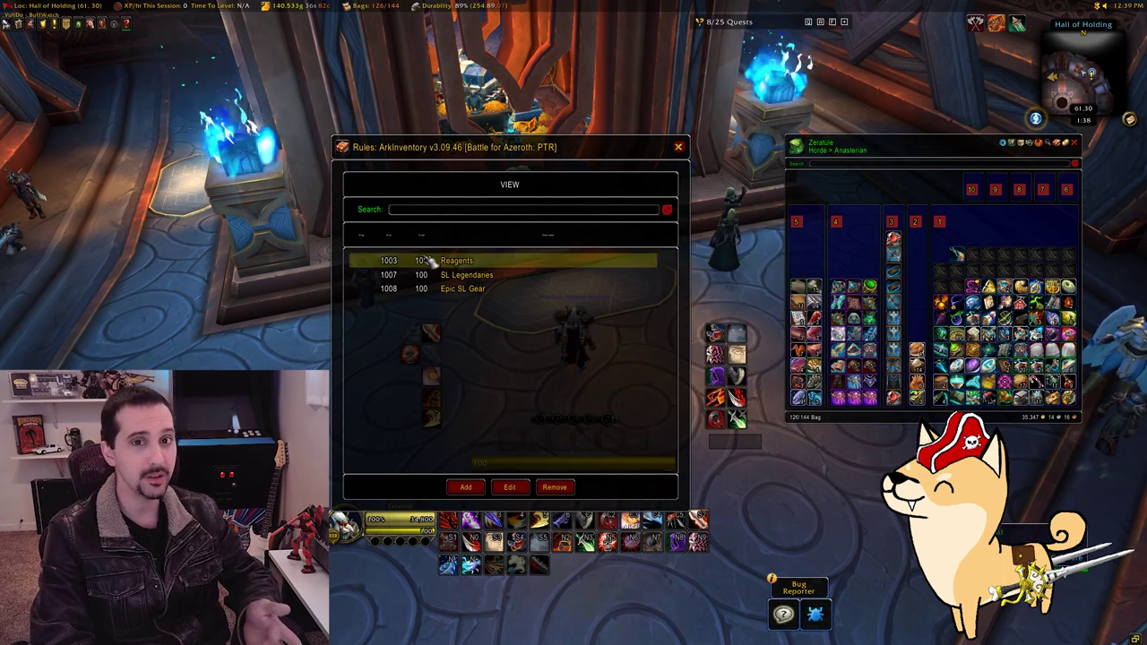
click(510, 487)
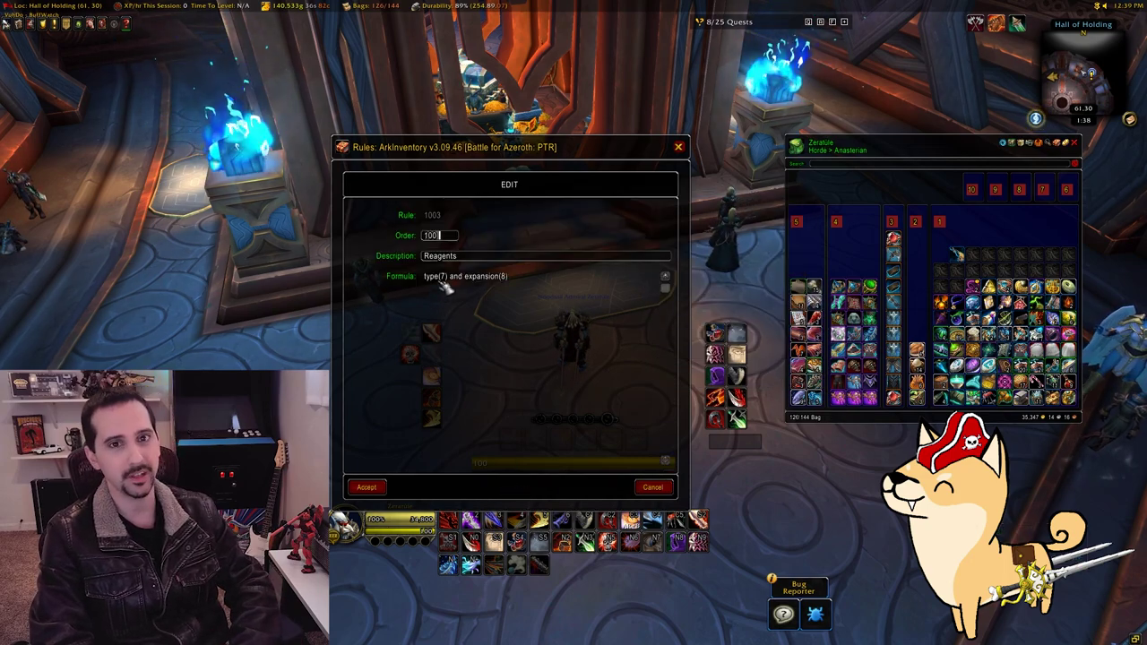
right_click(811, 289)
mouse_move(734, 571)
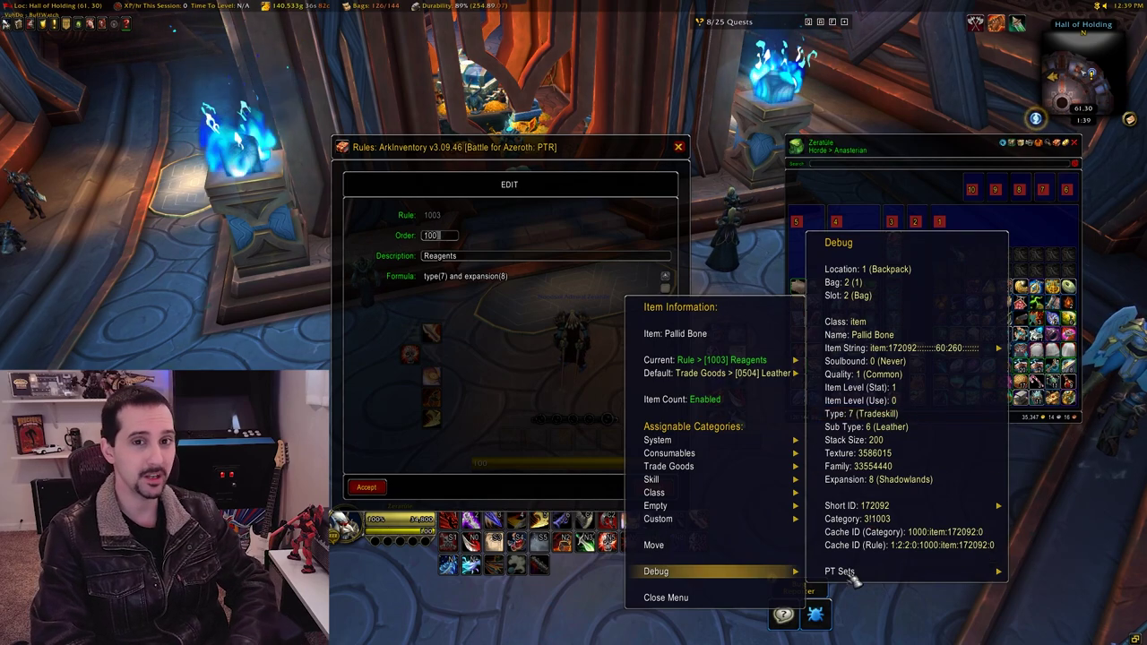
mouse_move(681, 493)
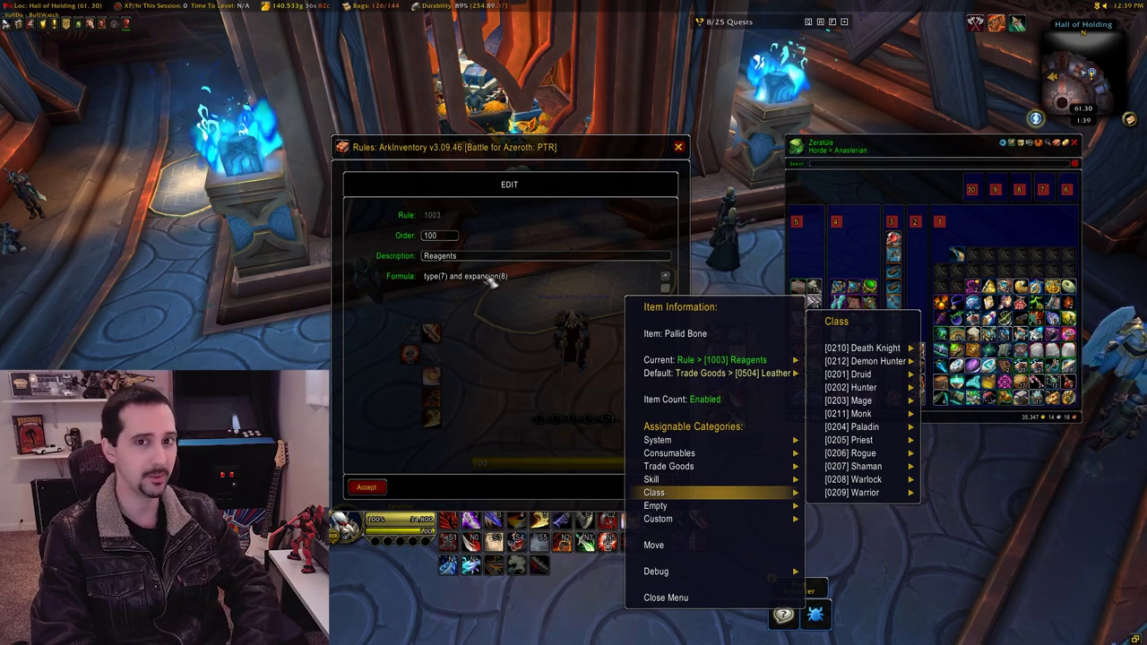
click(679, 598)
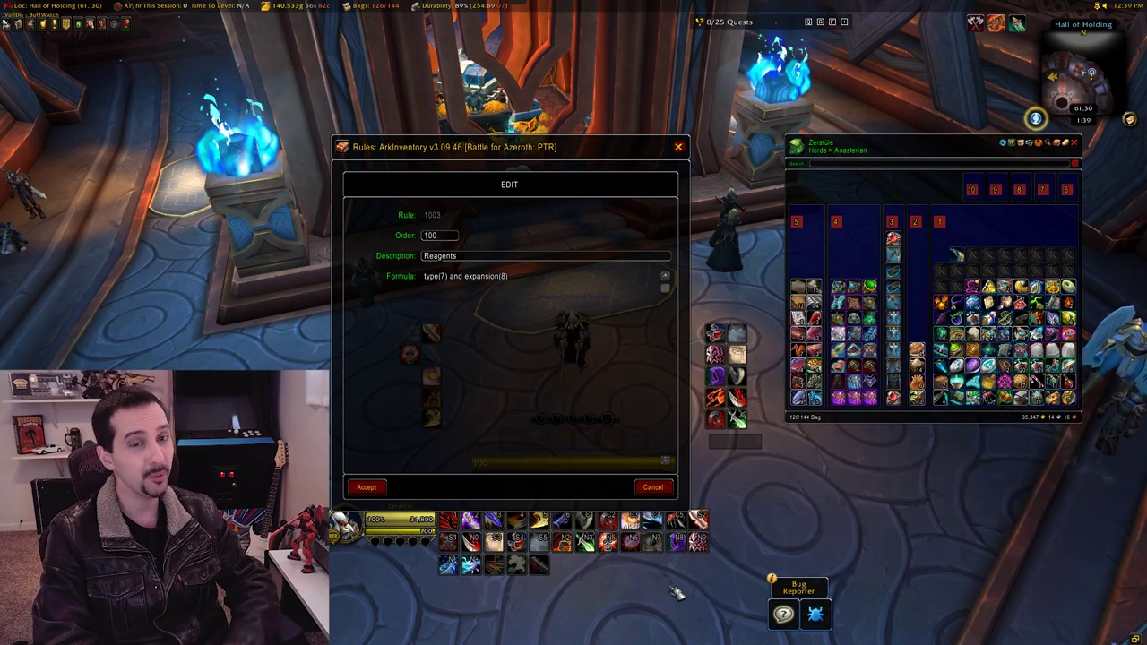
click(376, 489)
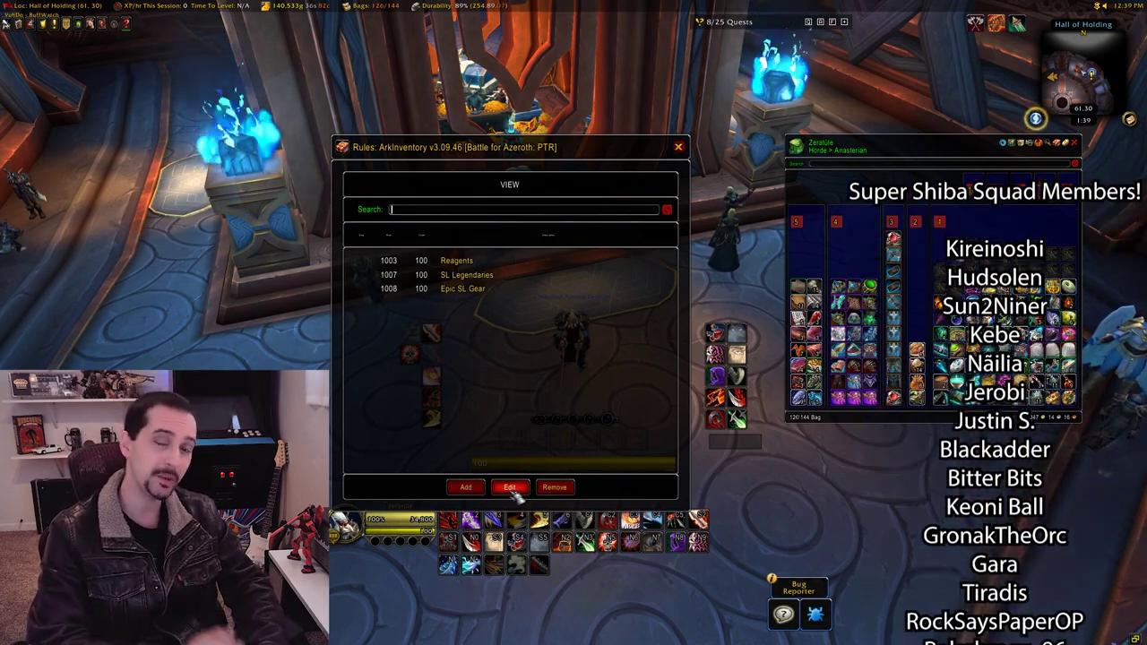
Step: Show Hibernal Sprouting's debug details: type, sub type, expansion and category
mouse_move(842, 296)
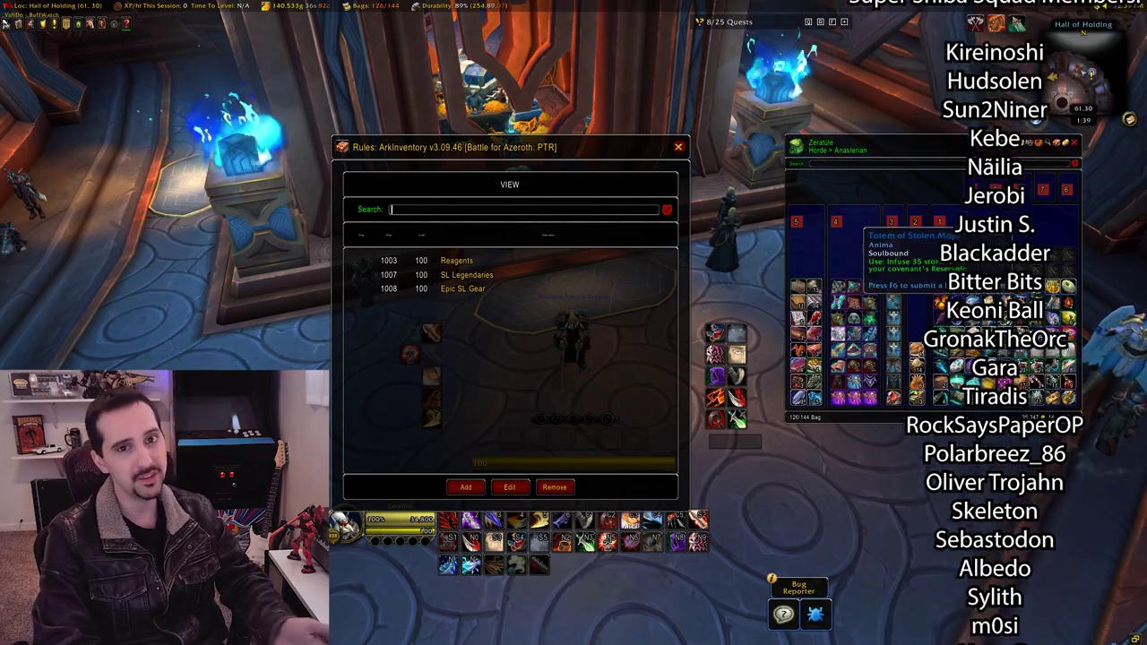
right_click(891, 296)
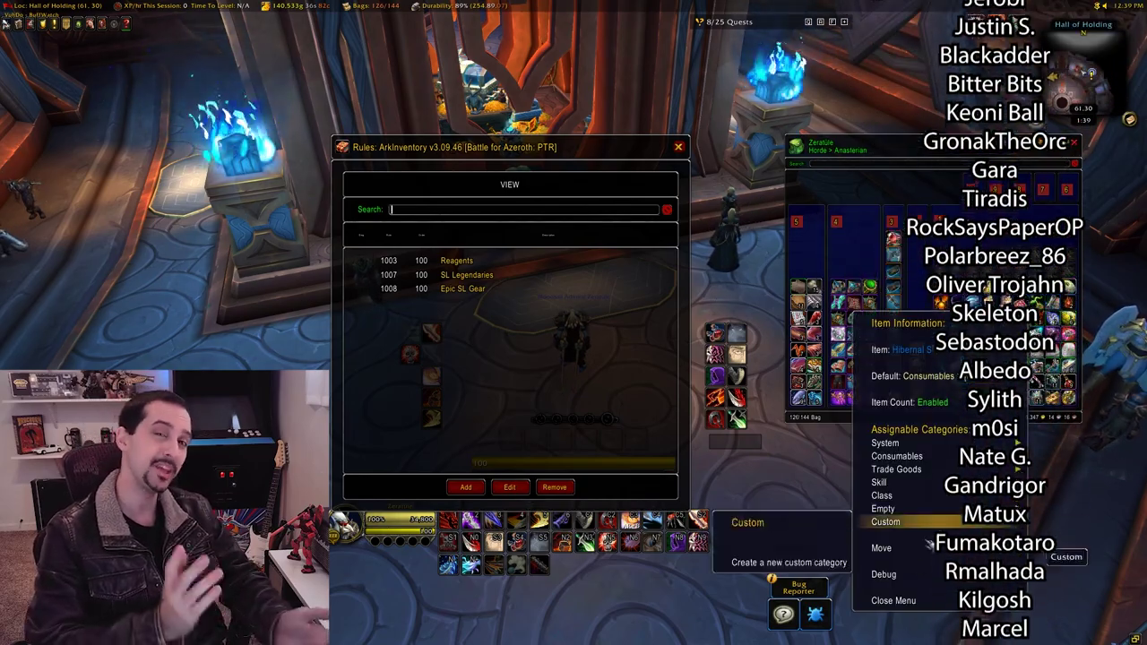
mouse_move(884, 578)
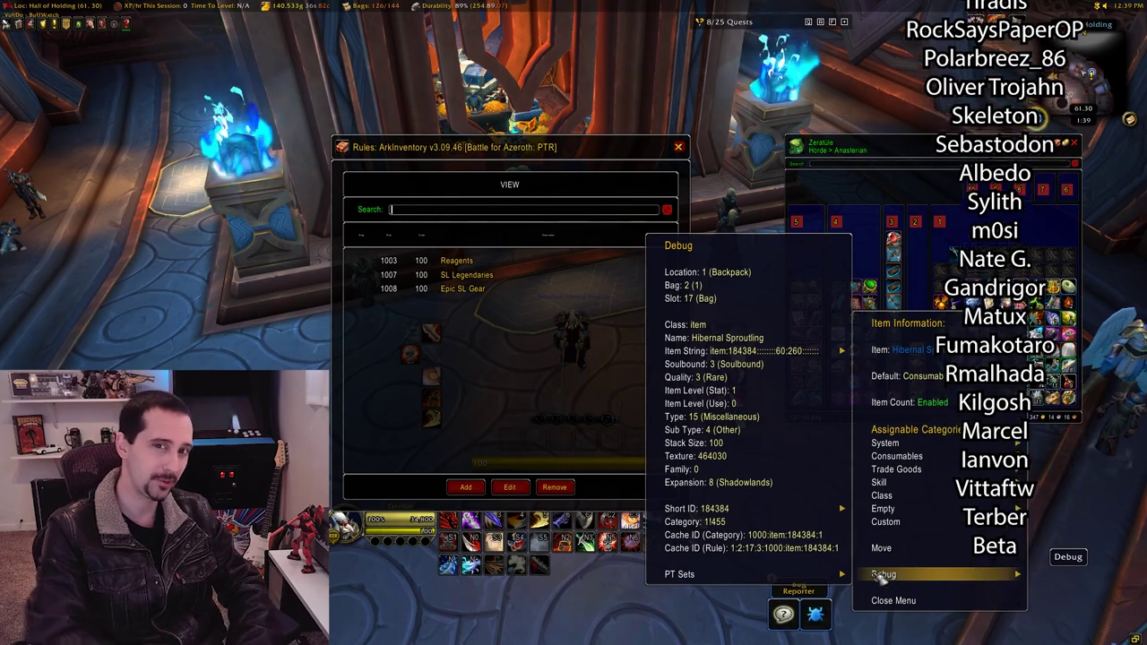